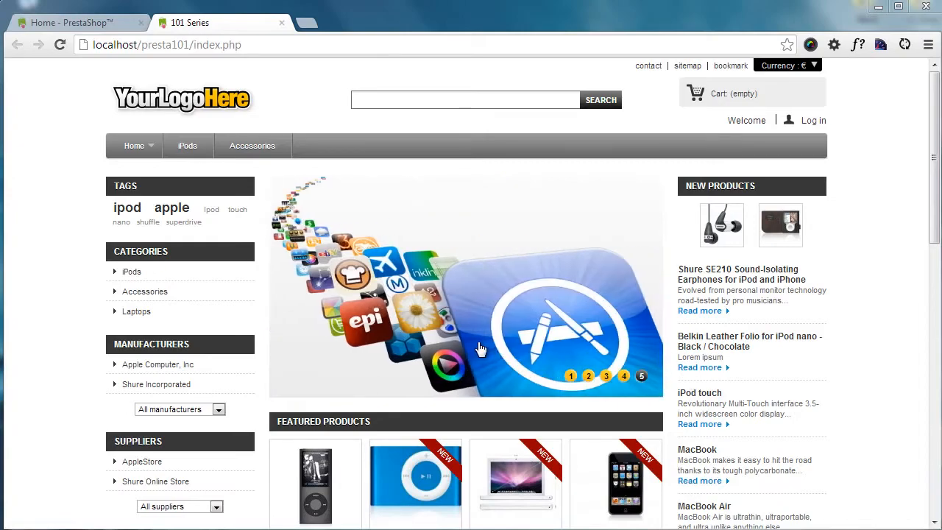
scroll(110, 216, "down", 4)
scroll(148, 309, "up", 4)
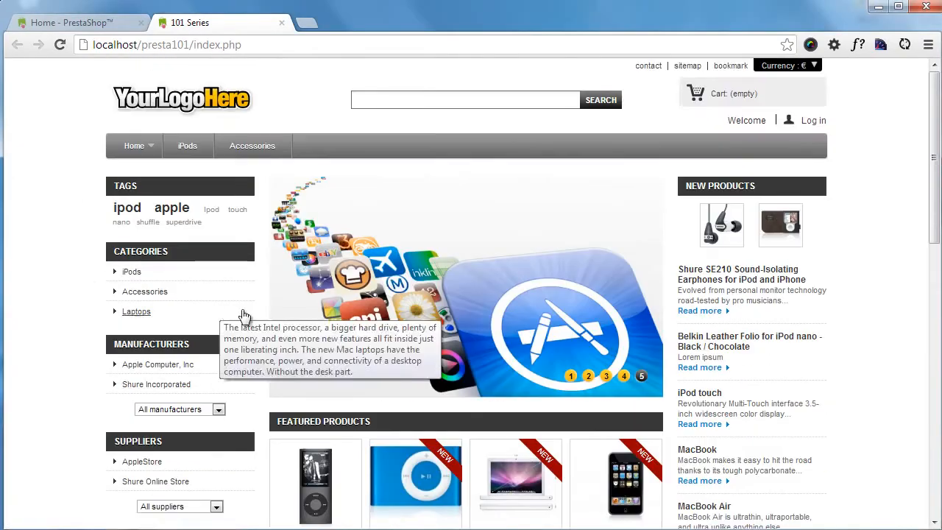
scroll(368, 204, "down", 6)
scroll(412, 255, "up", 6)
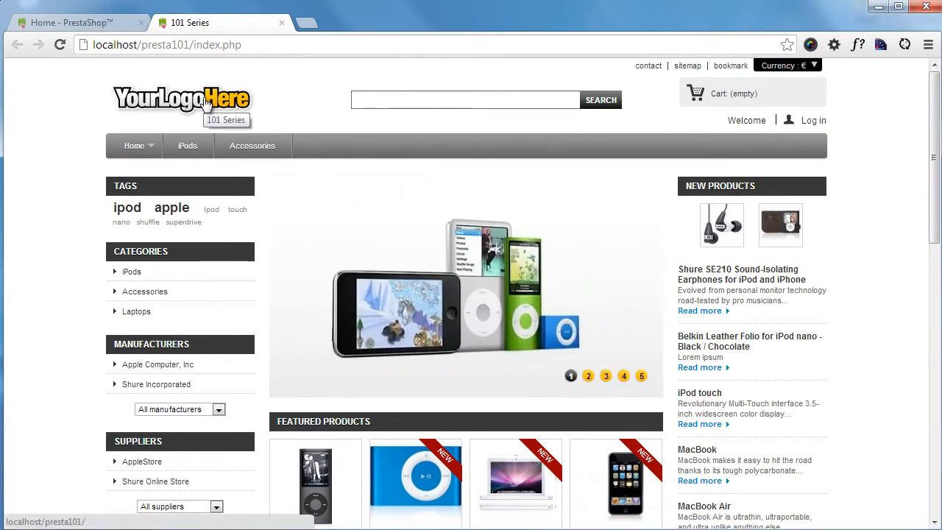
Open the theme preferences in the shop's back office and go to the Appearance logo settings.
left_click(110, 22)
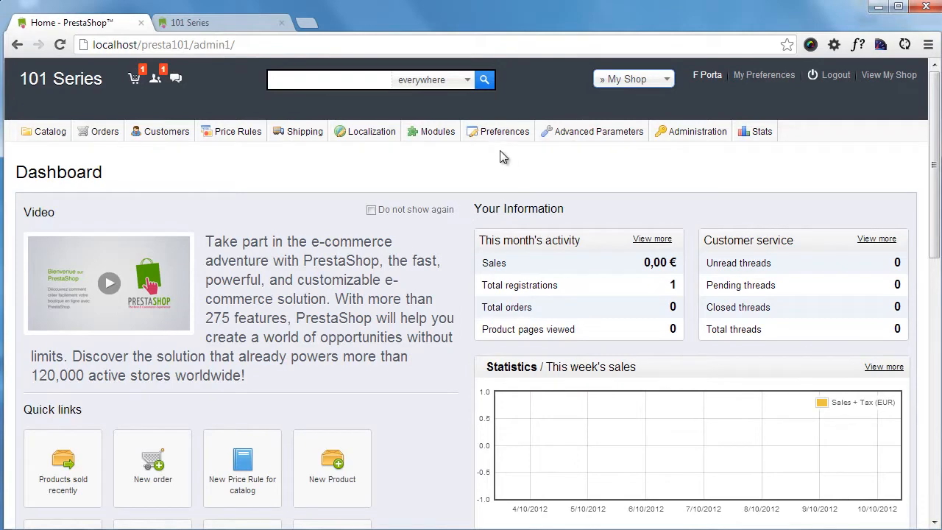
mouse_move(501, 133)
left_click(493, 230)
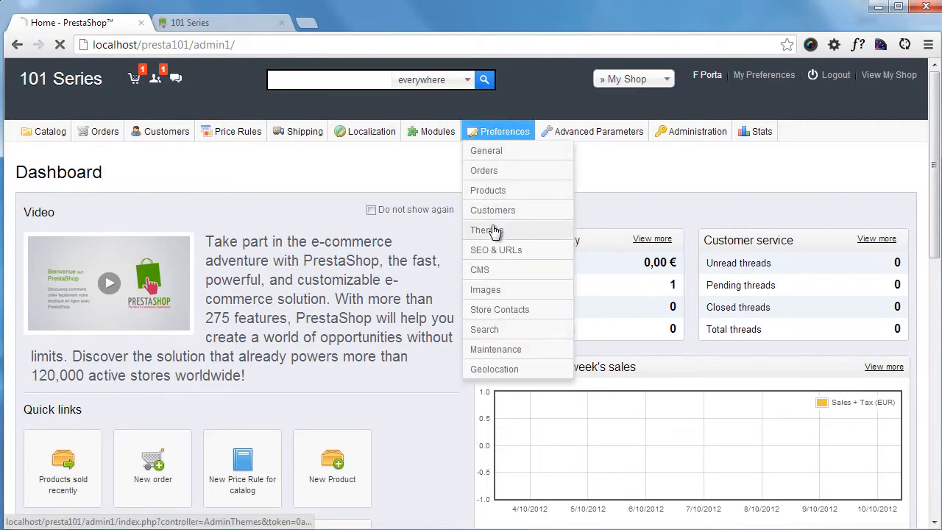
scroll(594, 231, "down", 2)
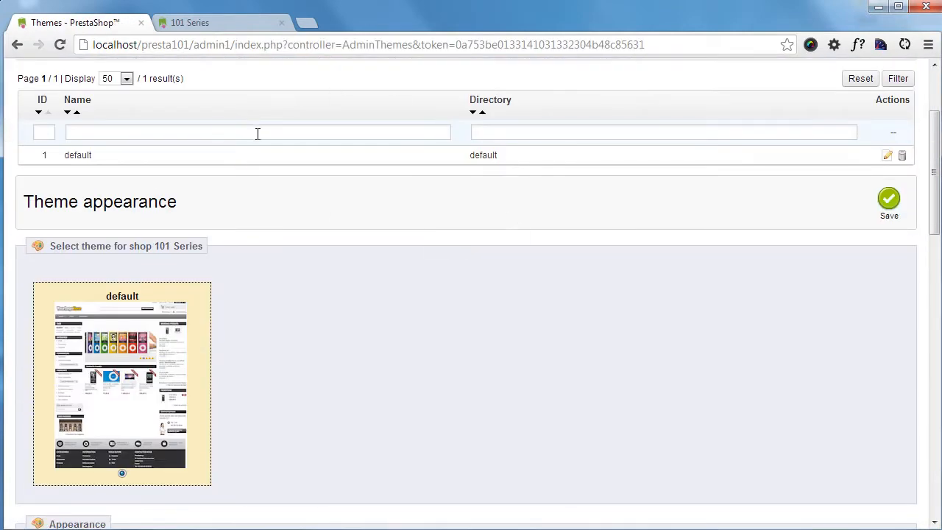
scroll(455, 176, "down", 2)
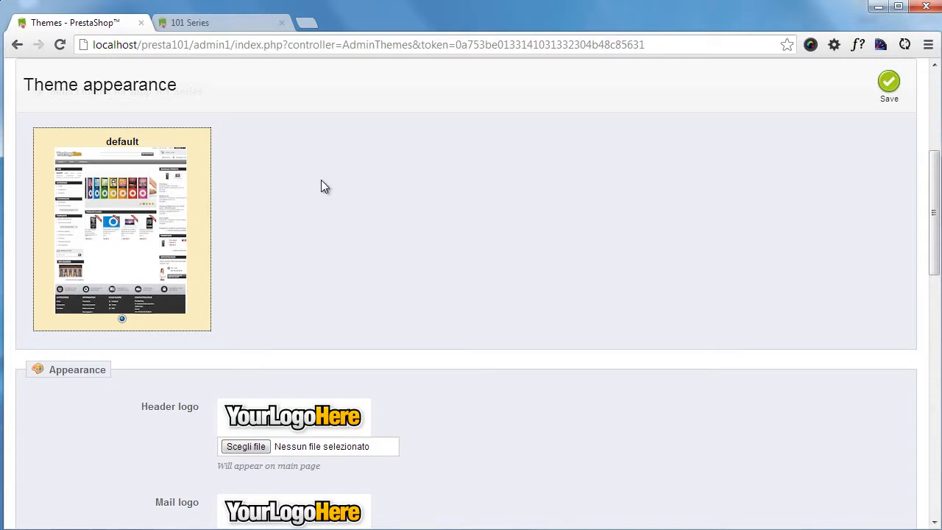
scroll(321, 179, "down", 3)
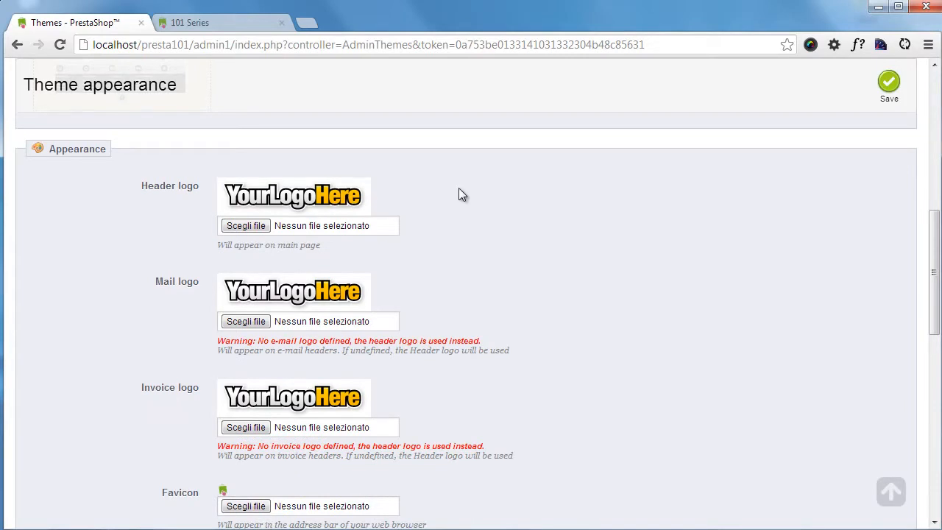
scroll(459, 194, "down", 1)
scroll(366, 216, "up", 1)
Check the storefront's header logo, and review the header, mail and invoice logo settings in the theme preferences.
left_click(193, 24)
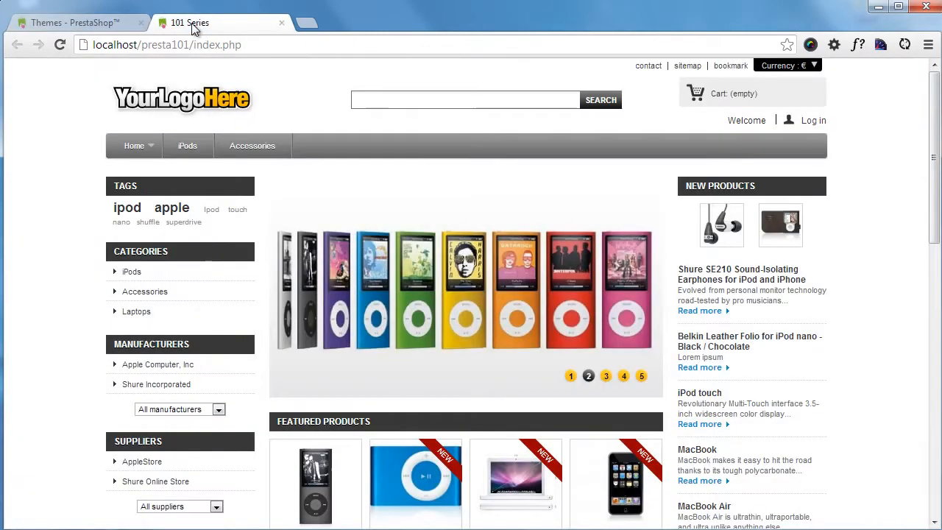
left_click(116, 26)
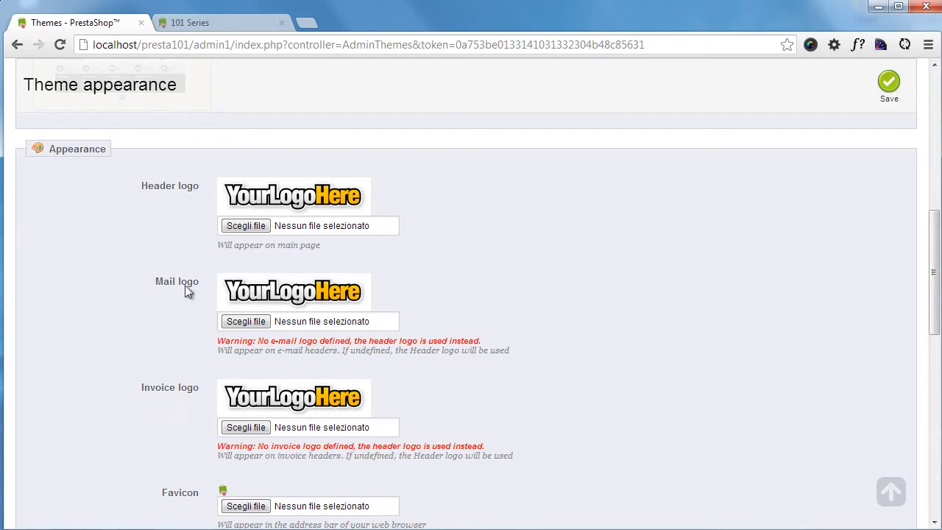
scroll(208, 384, "down", 1)
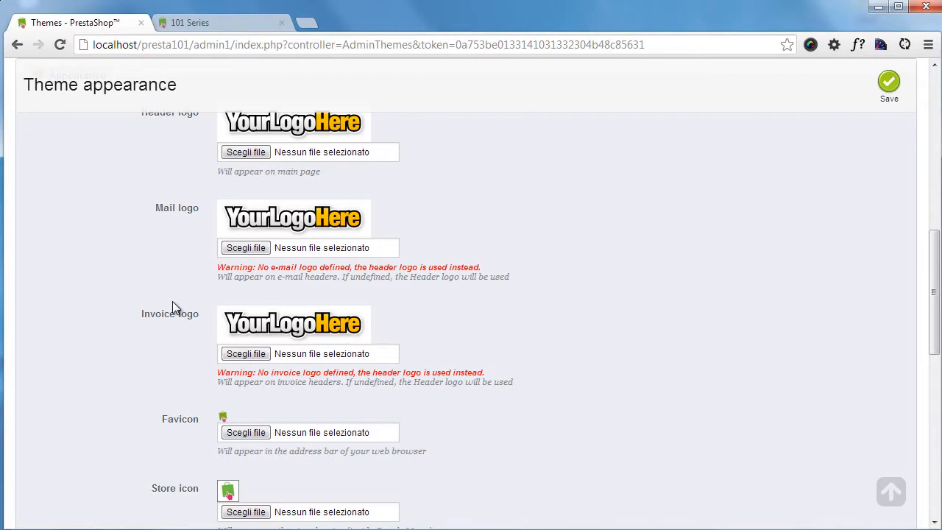
scroll(175, 305, "up", 1)
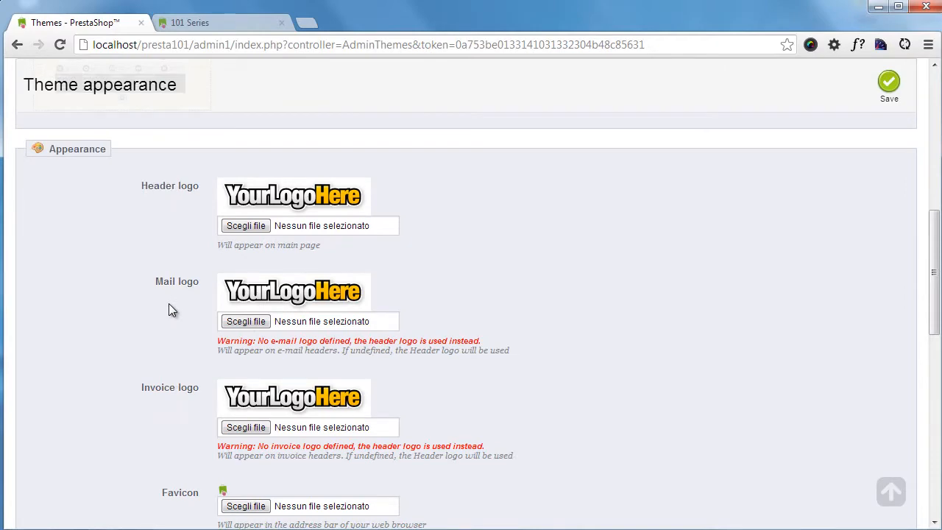
Upload the new_logo image from the Desktop as the header logo and save the theme appearance.
left_click(261, 233)
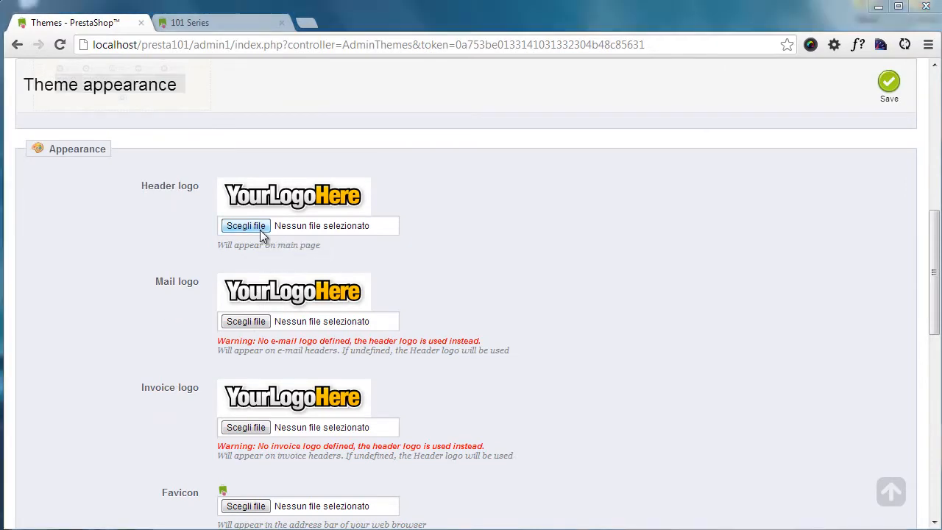
scroll(571, 233, "down", 5)
scroll(568, 232, "down", 3)
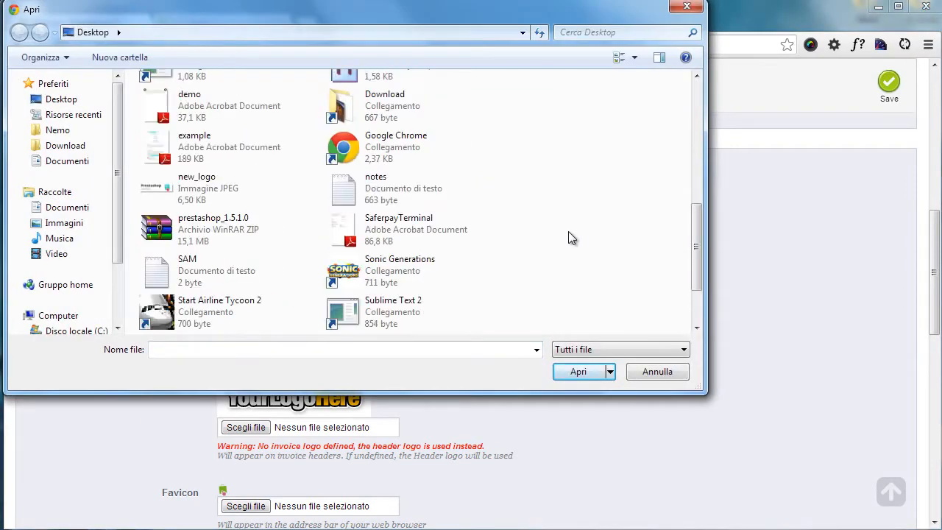
scroll(571, 237, "down", 2)
scroll(571, 254, "up", 5)
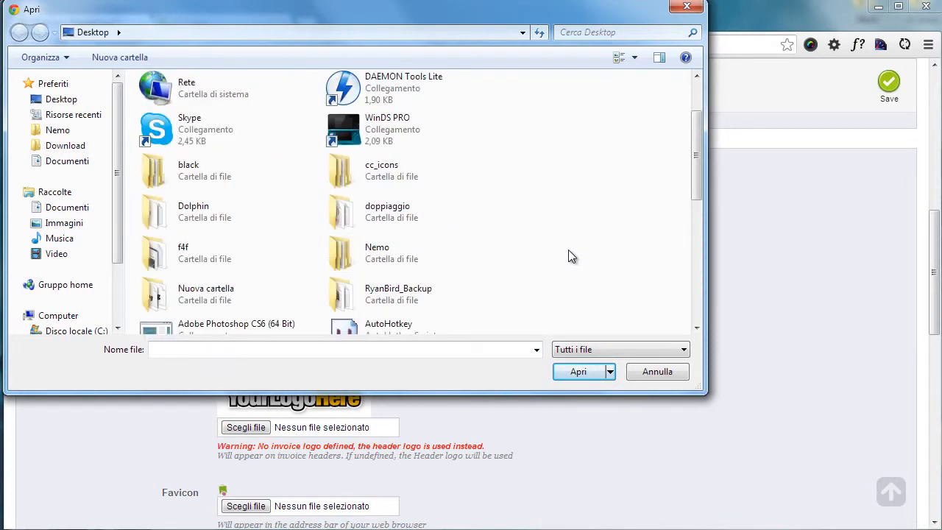
scroll(608, 253, "down", 4)
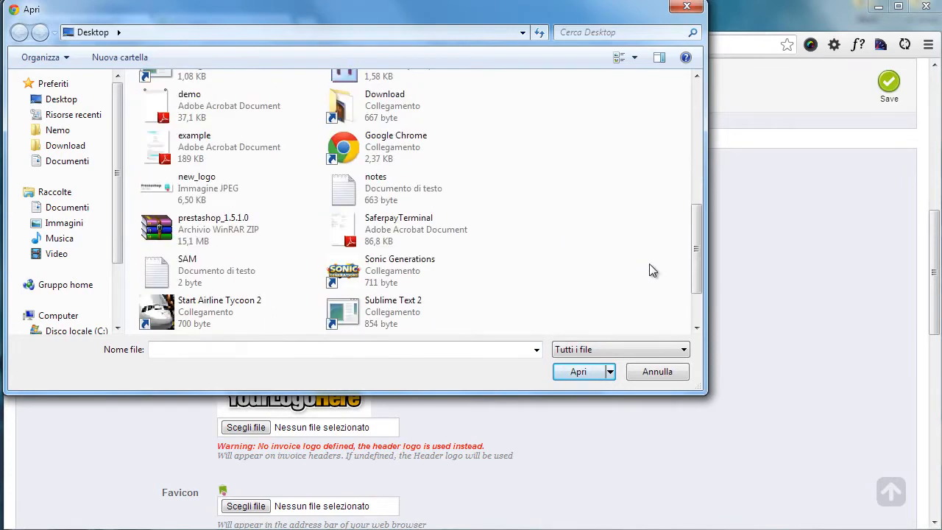
left_click(197, 184)
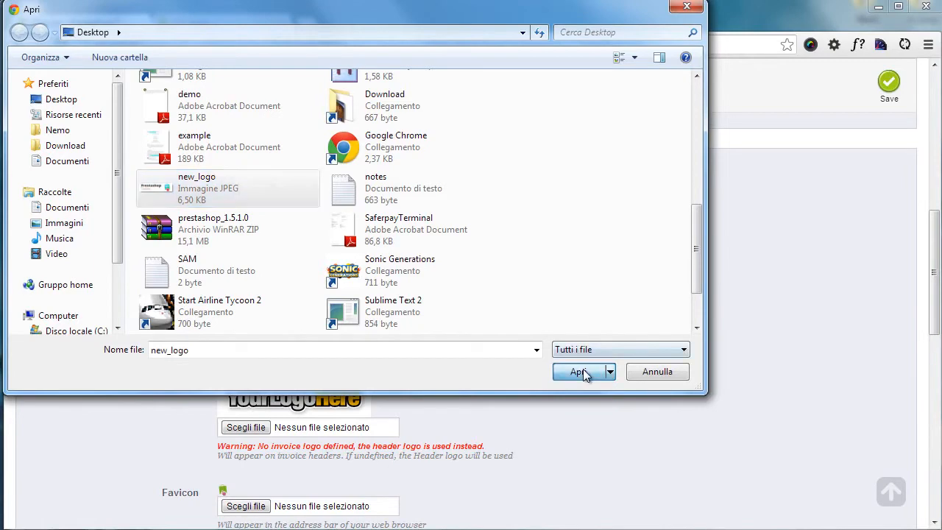
left_click(581, 373)
scroll(506, 321, "down", 4)
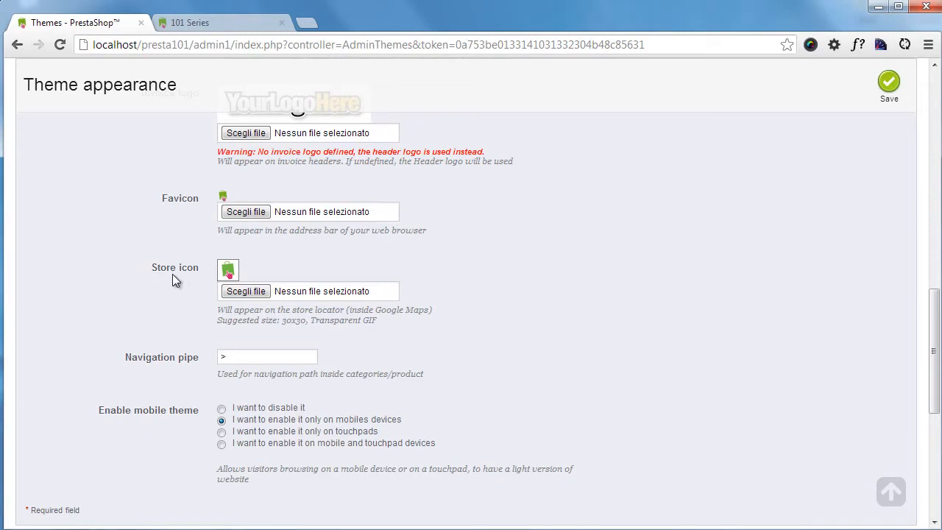
scroll(172, 274, "down", 1)
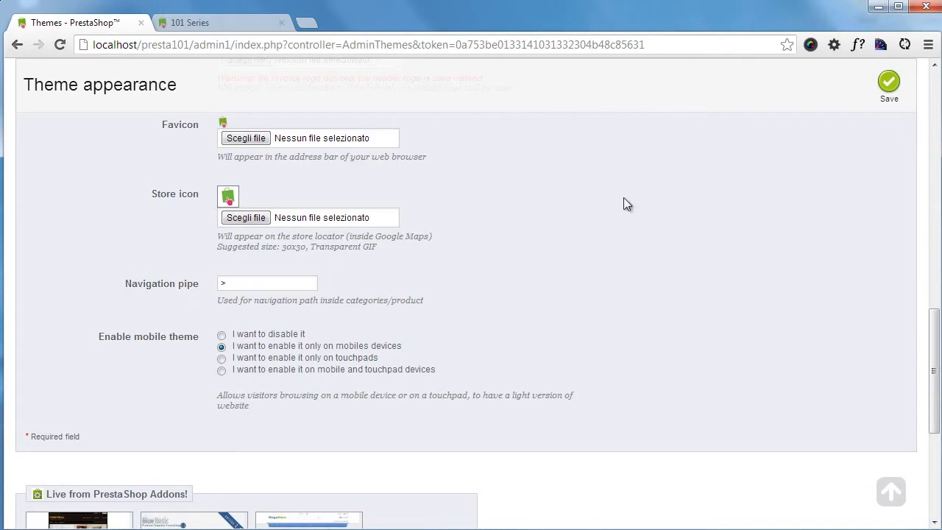
left_click(889, 85)
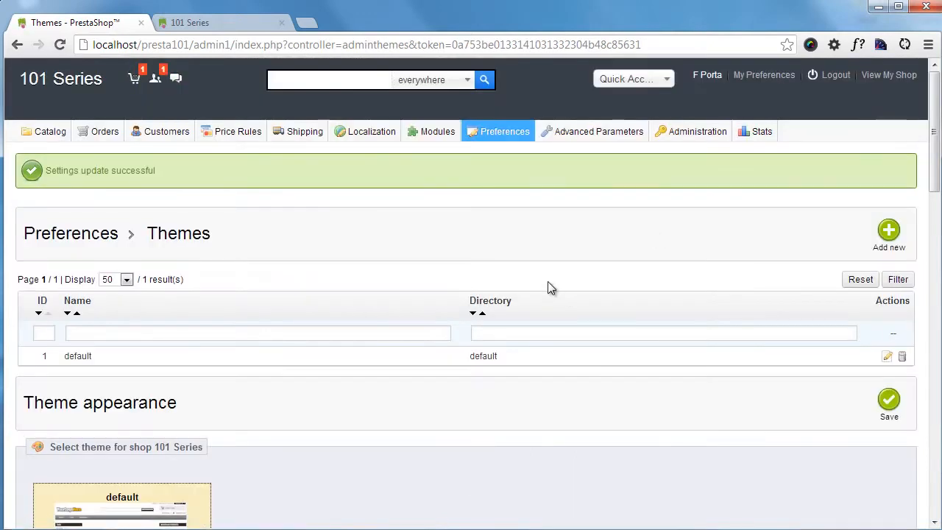
Review the updated logos in the theme appearance settings and reload the storefront to check its header logo.
scroll(346, 223, "down", 10)
scroll(415, 225, "up", 1)
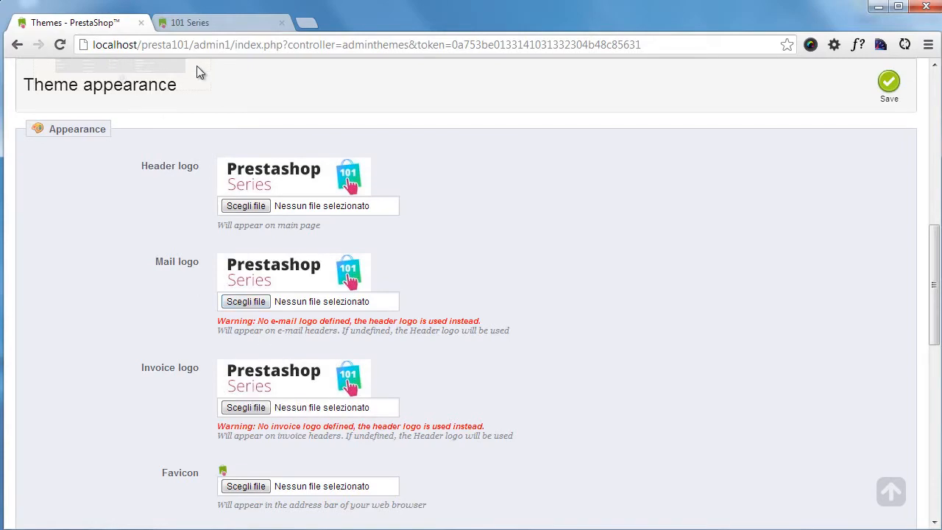
left_click(199, 24)
key("F5")
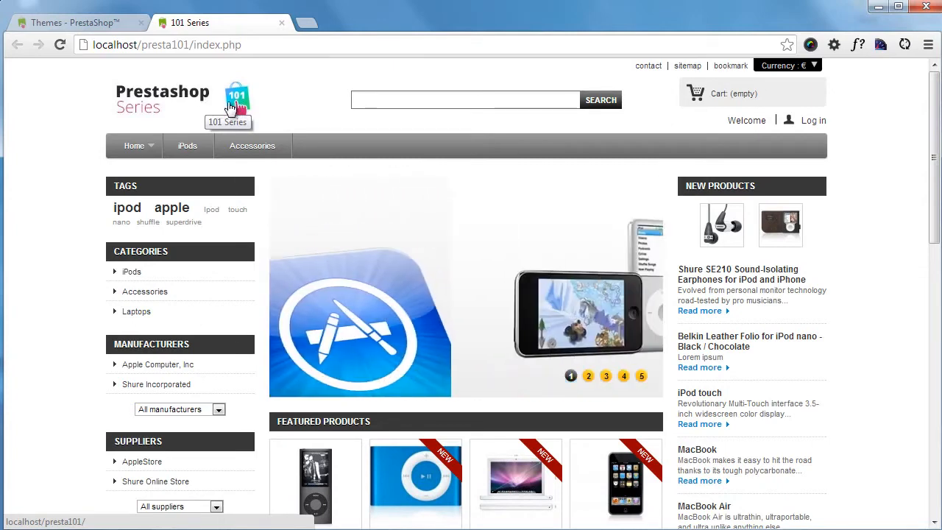
Open the Images preferences in the back office and go to the image quality settings.
left_click(117, 23)
scroll(442, 295, "up", 10)
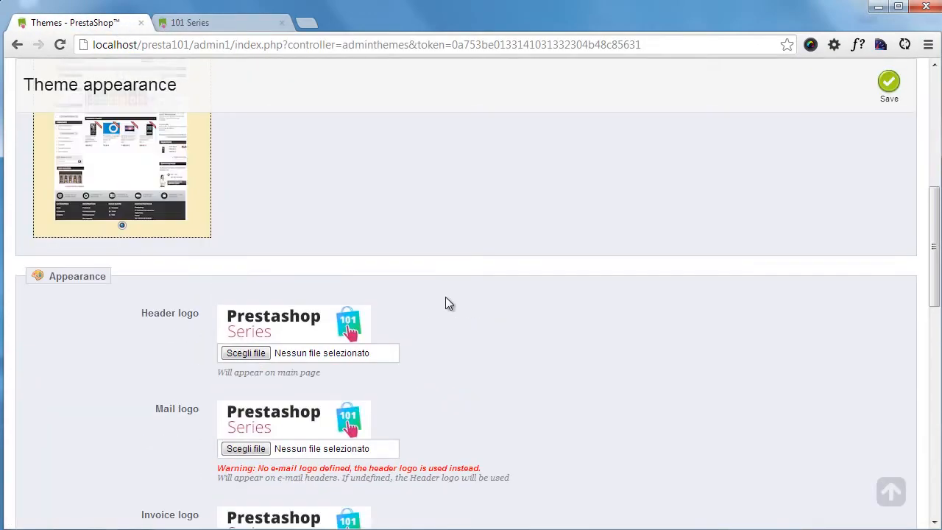
mouse_move(495, 131)
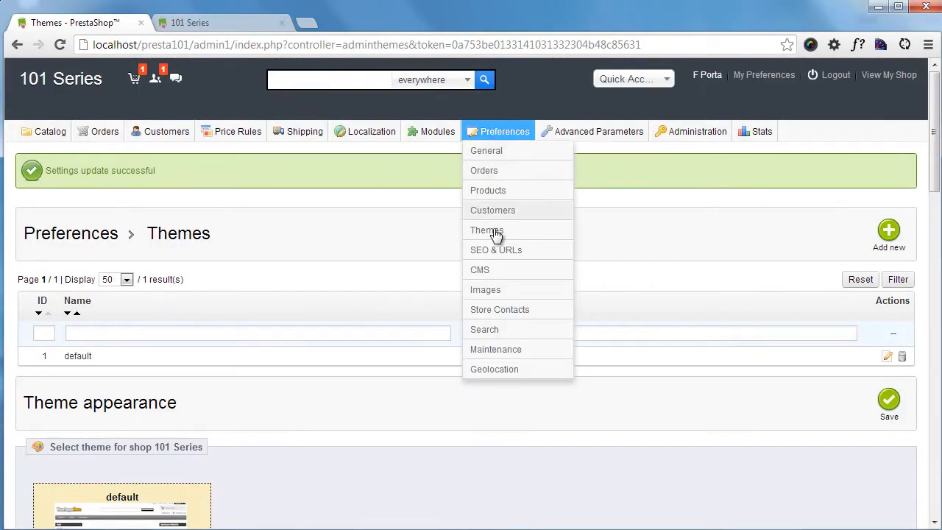
left_click(486, 291)
scroll(471, 287, "down", 5)
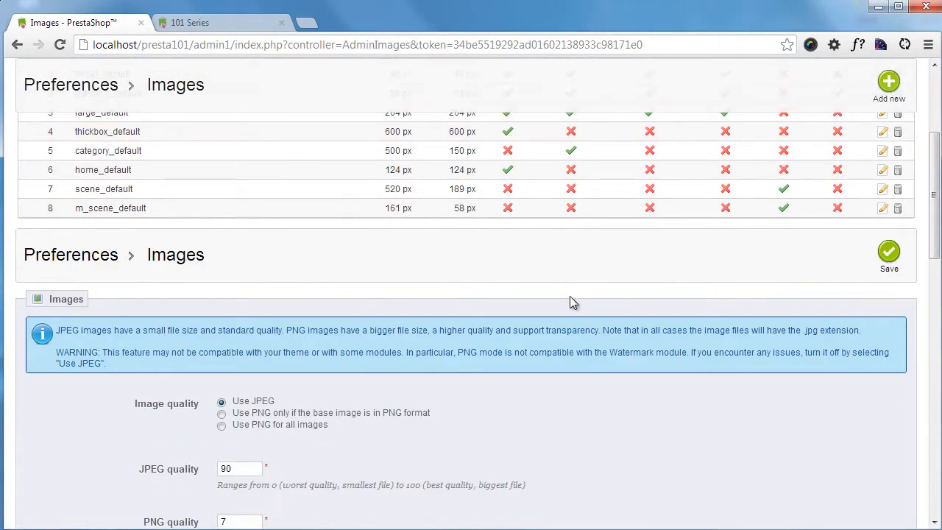
scroll(486, 233, "down", 3)
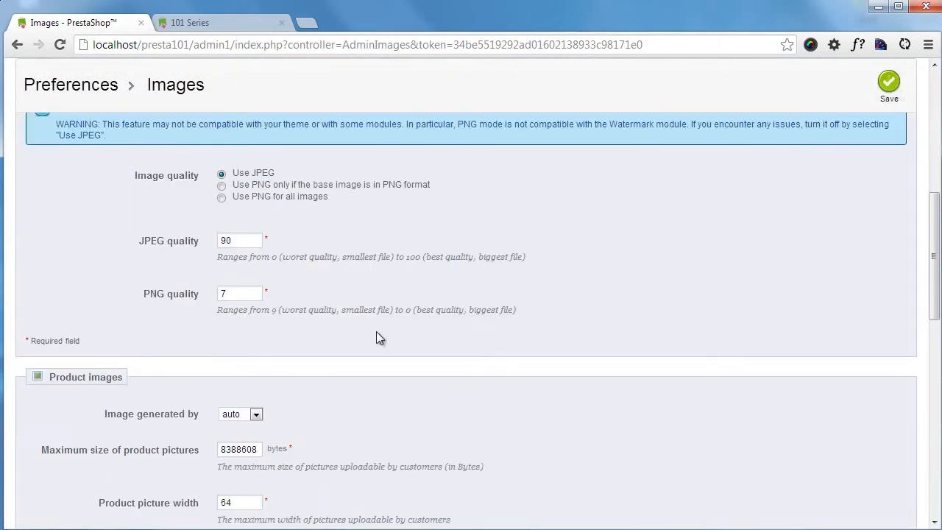
scroll(381, 316, "up", 1)
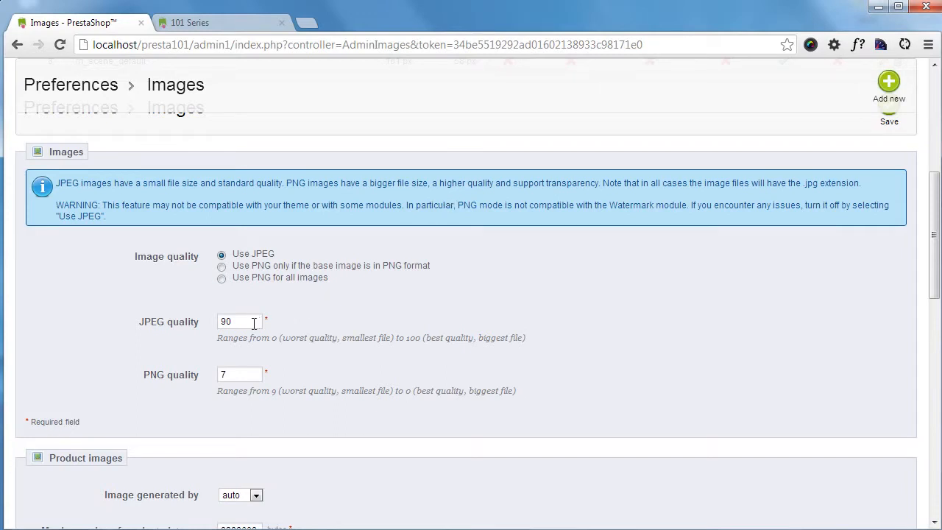
Set the JPEG quality to 100 and save the image preferences.
left_click_drag(254, 324, 181, 318)
type("100")
scroll(845, 239, "up", 1)
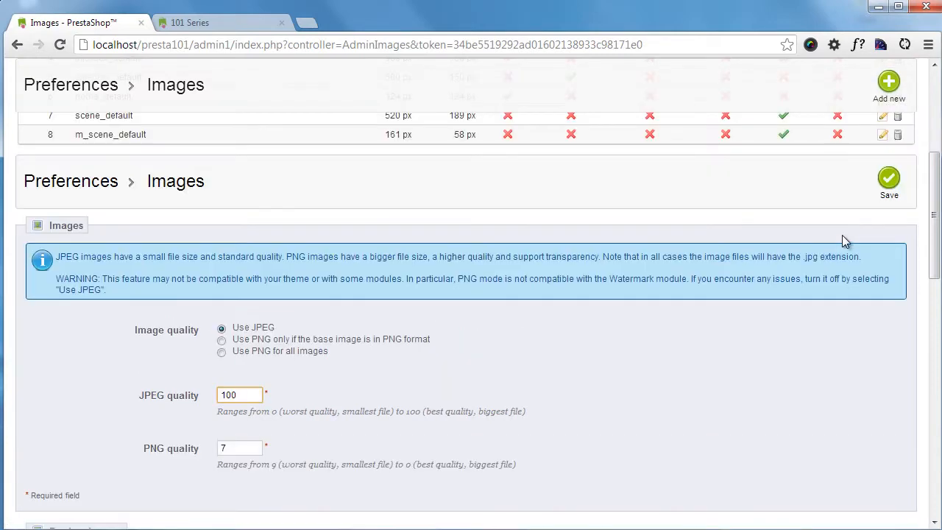
scroll(839, 247, "down", 3)
scroll(822, 262, "up", 3)
left_click(892, 188)
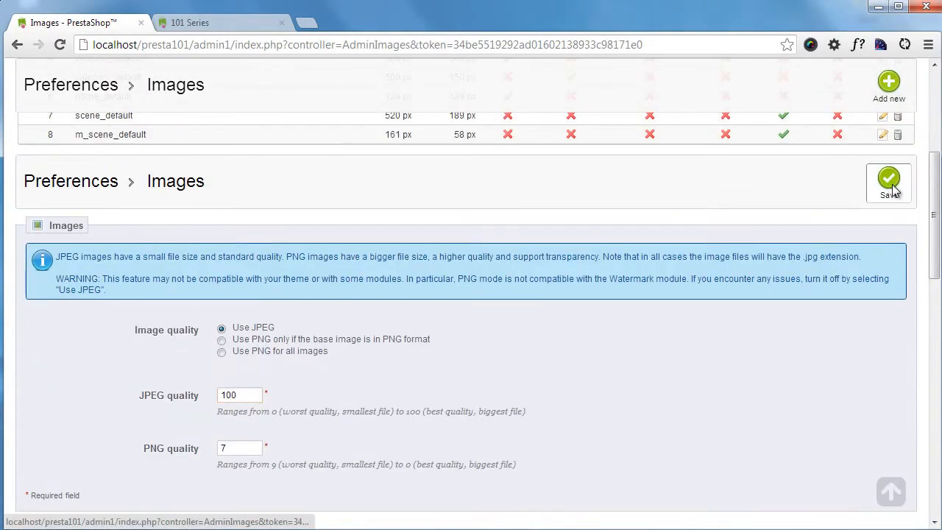
scroll(758, 213, "down", 7)
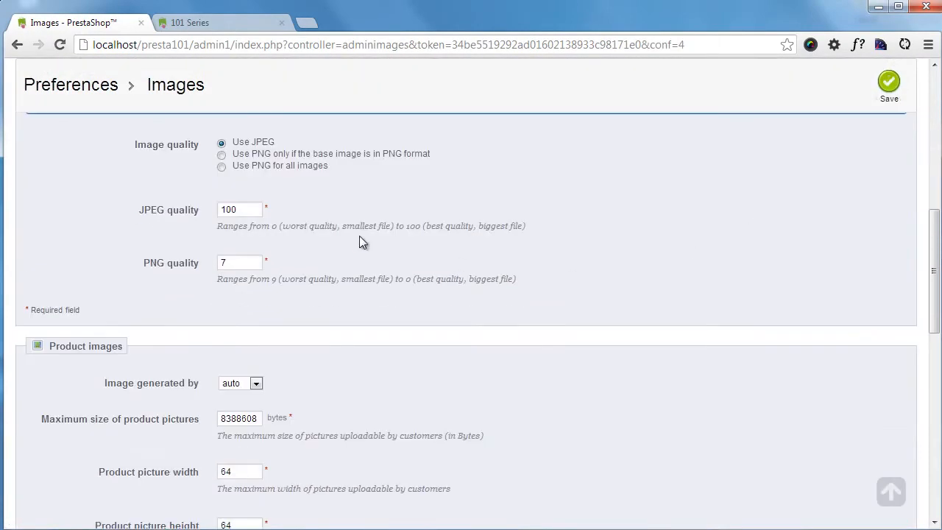
Return to the theme preferences and go to the header logo setting under Appearance.
scroll(359, 243, "up", 8)
mouse_move(499, 131)
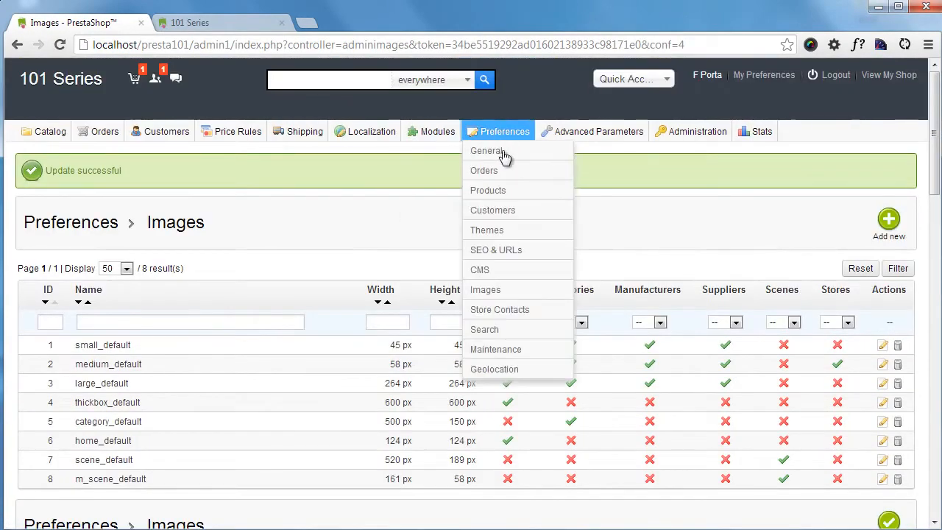
left_click(513, 232)
scroll(358, 242, "down", 5)
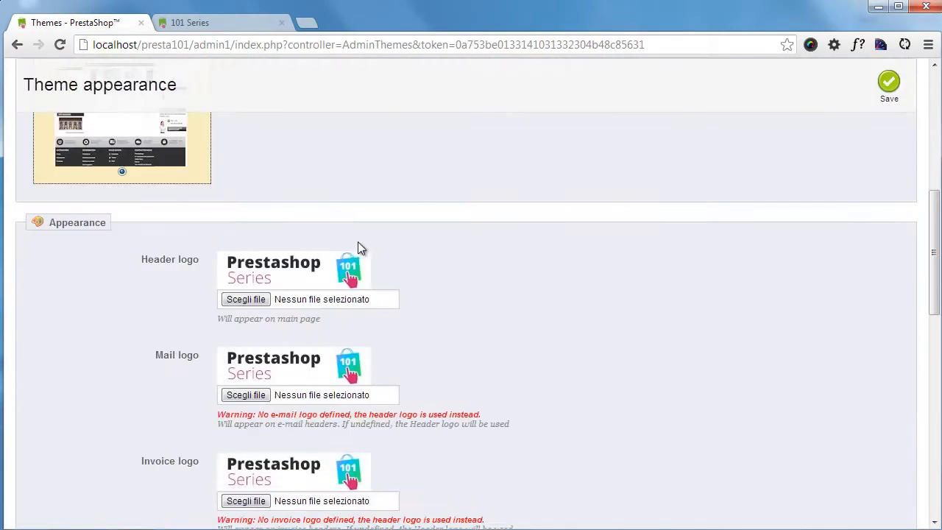
scroll(358, 242, "down", 2)
scroll(309, 240, "up", 1)
Upload new_logo.jpg from the Desktop again as the header logo and save the theme appearance.
left_click(247, 224)
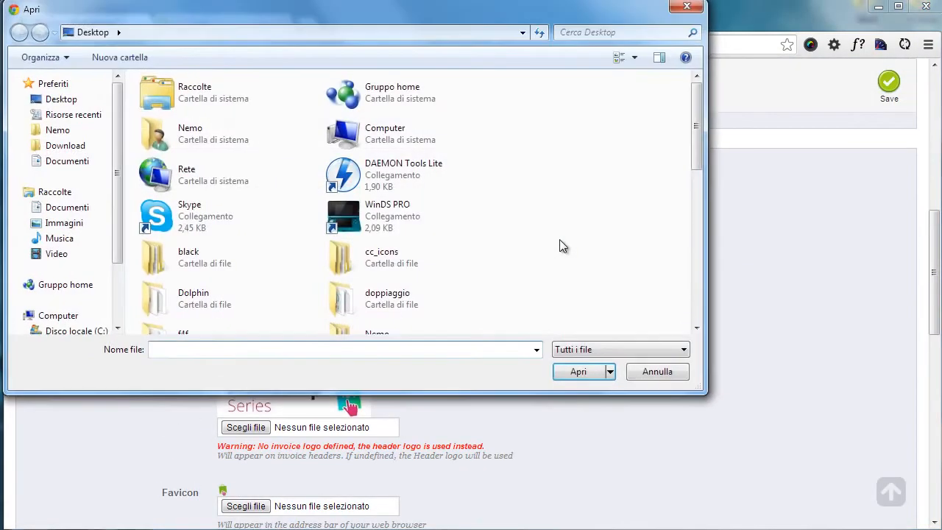
scroll(538, 236, "down", 5)
scroll(535, 241, "up", 2)
left_click(230, 213)
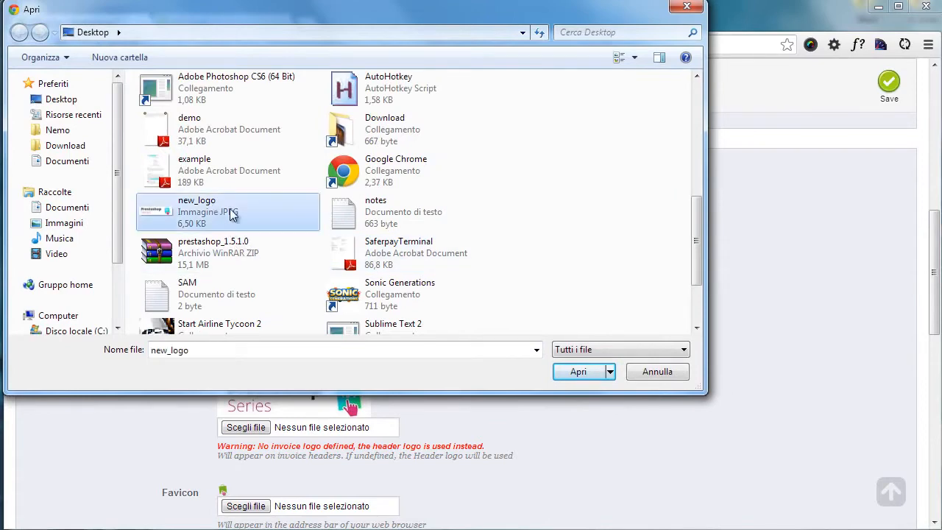
left_click(579, 371)
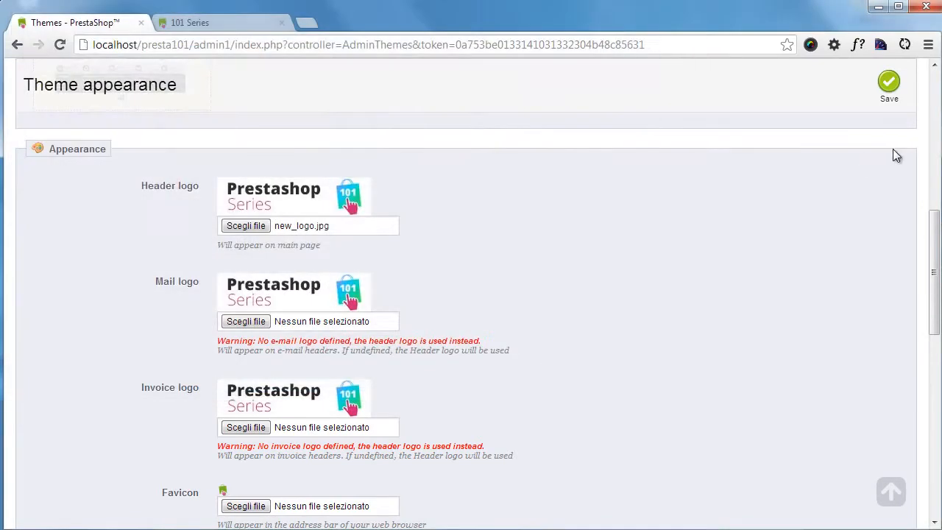
scroll(880, 132, "up", 1)
left_click(890, 85)
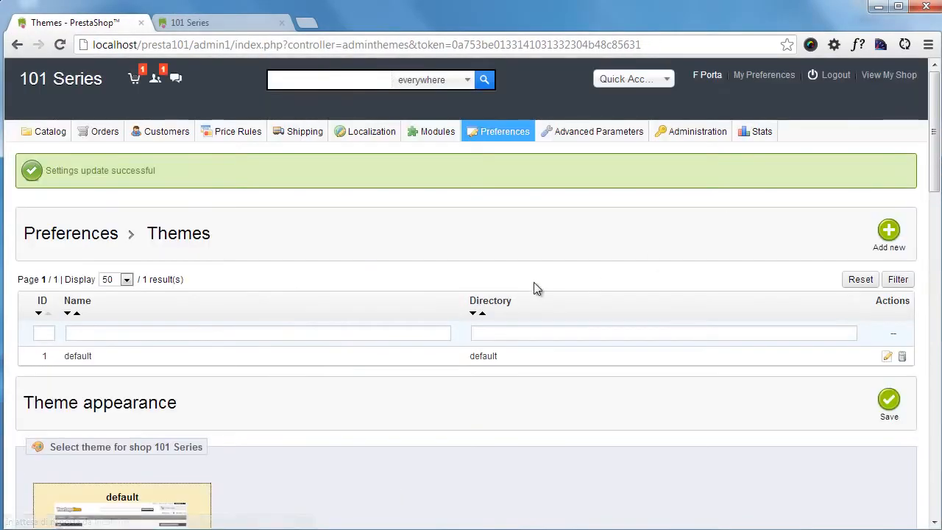
Check the header logo in the theme's Appearance settings and switch to the storefront to see it there.
scroll(535, 288, "down", 8)
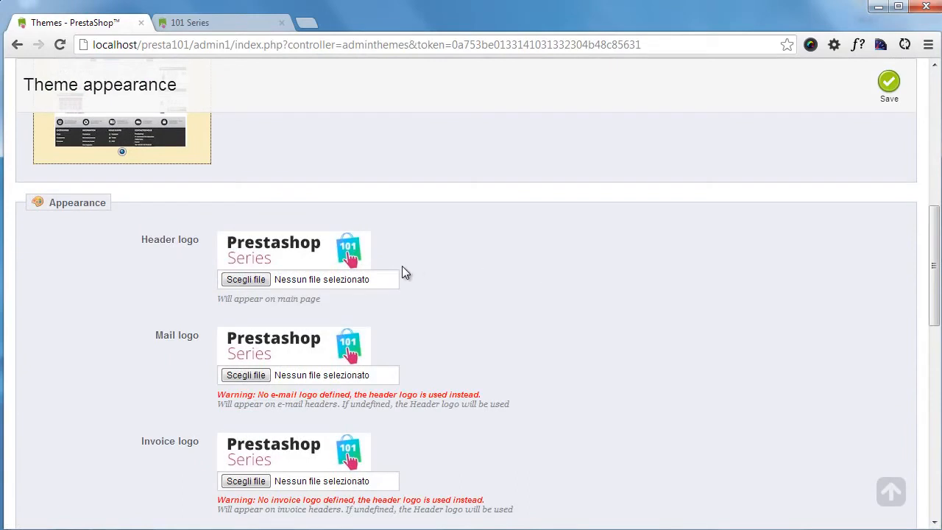
scroll(402, 272, "down", 1)
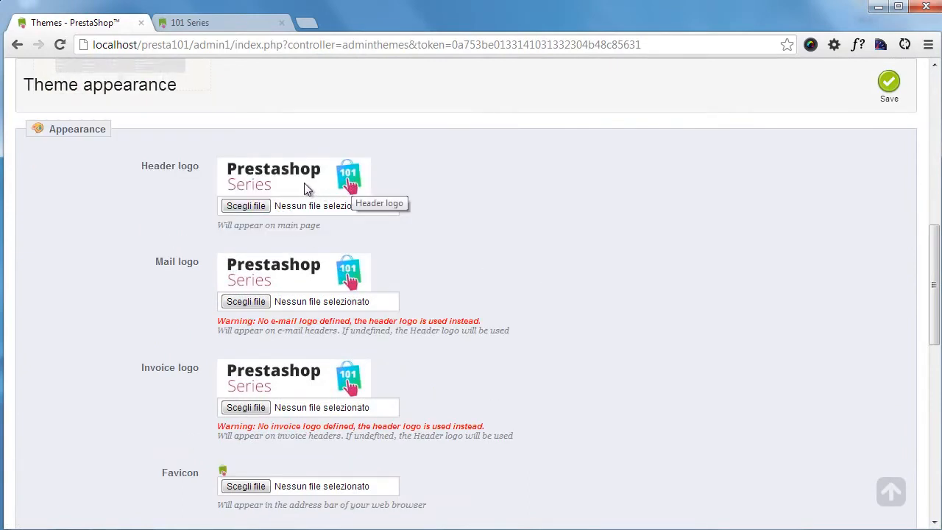
left_click(215, 21)
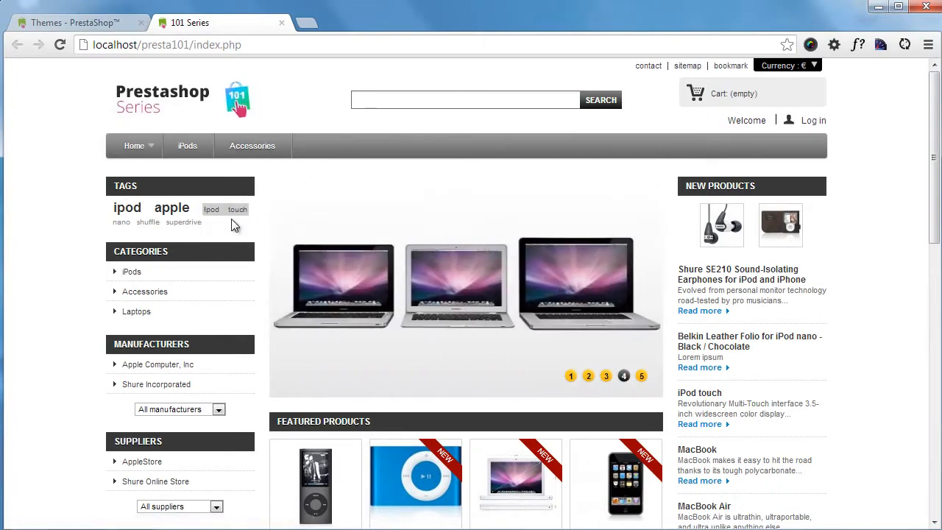
Look over the storefront home page, including the side column blocks, image slider, featured products and newsletter block.
scroll(173, 191, "down", 3)
scroll(166, 221, "up", 2)
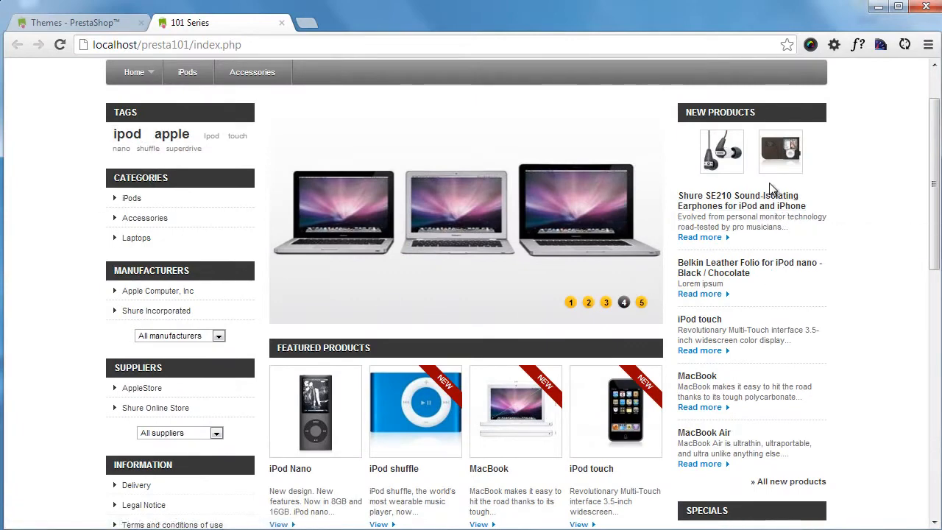
scroll(489, 304, "down", 3)
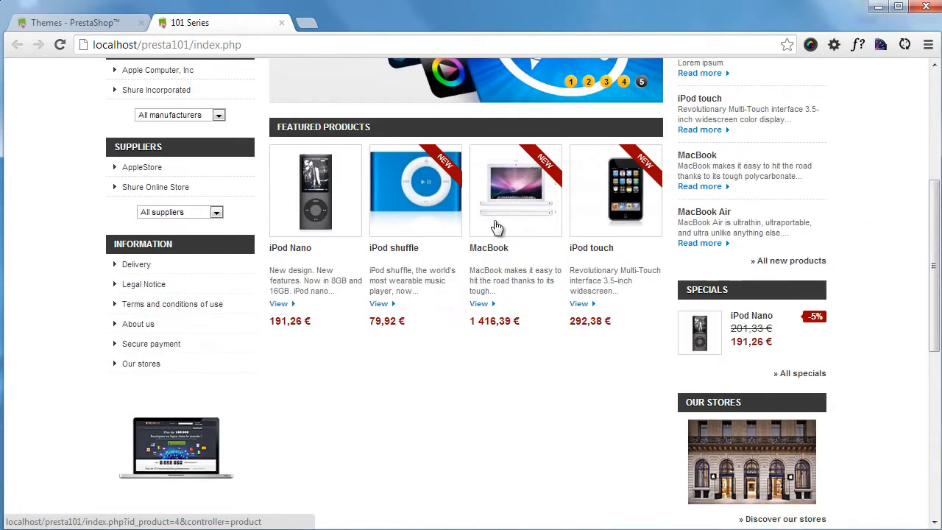
scroll(548, 251, "up", 2)
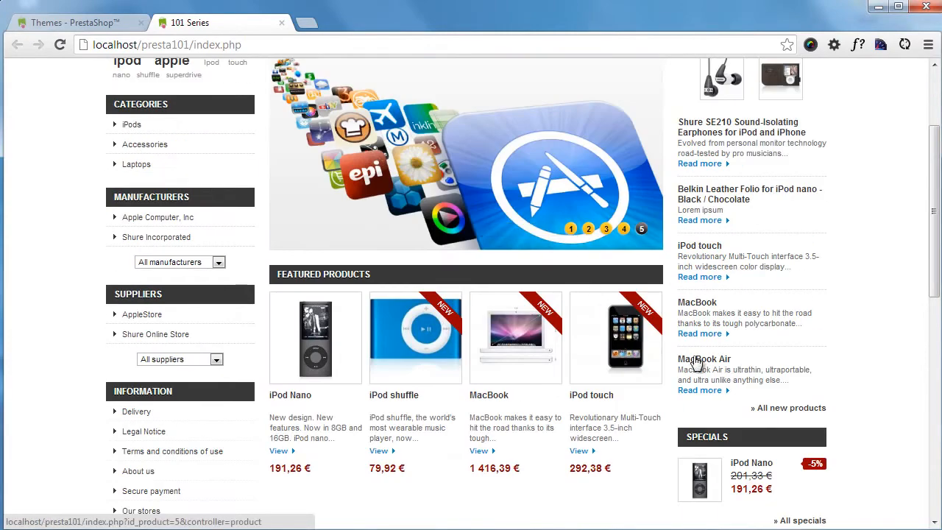
scroll(482, 221, "up", 1)
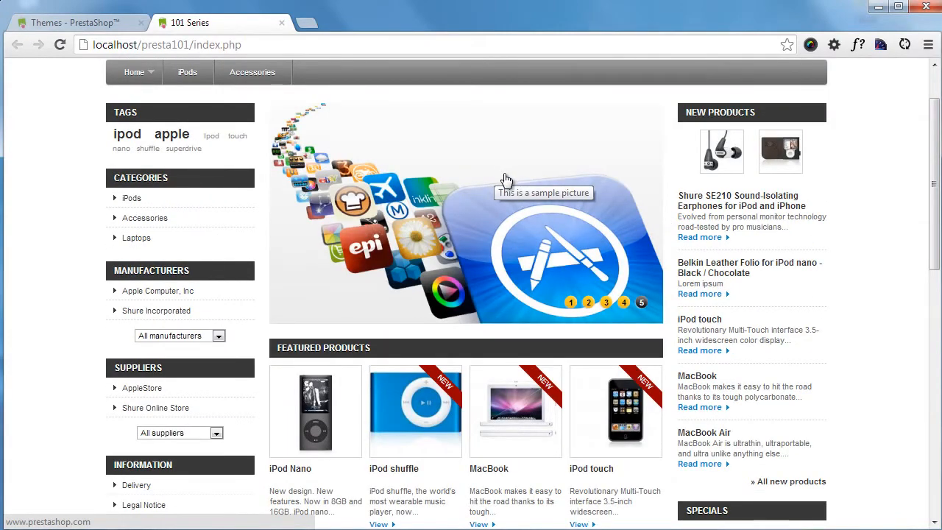
scroll(565, 298, "up", 1)
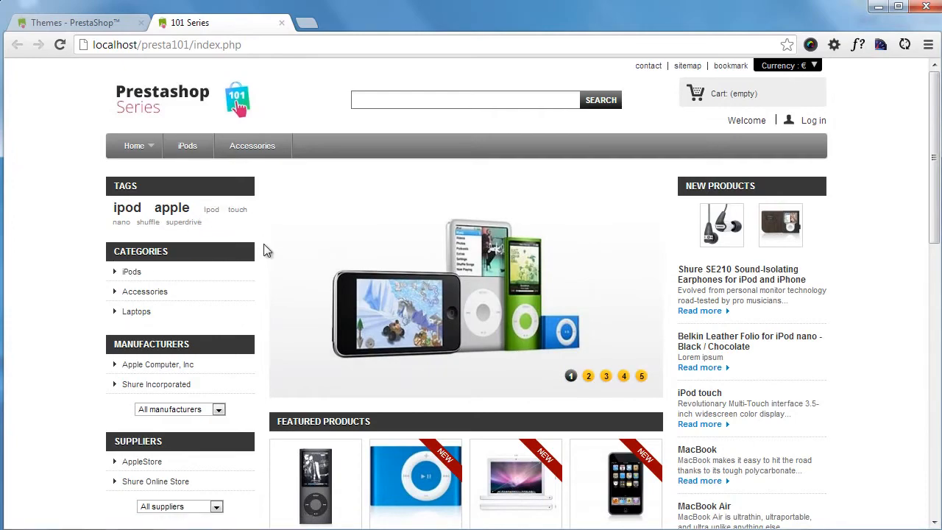
scroll(164, 298, "down", 1)
scroll(166, 309, "down", 3)
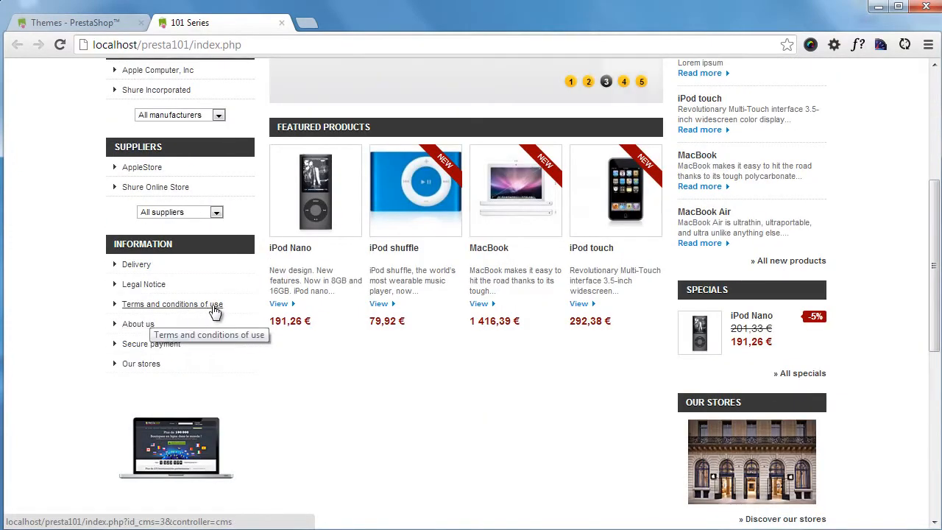
scroll(430, 332, "down", 2)
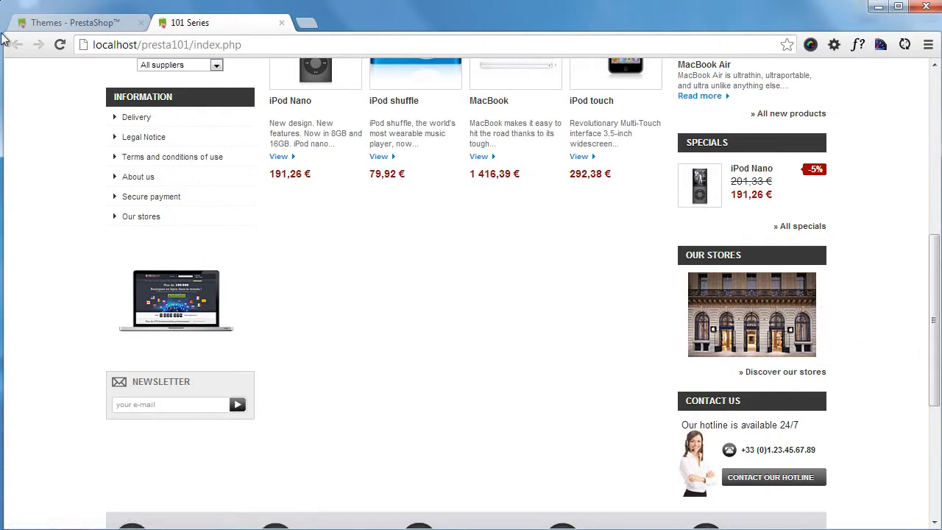
Return to the back office and open the list of modules.
left_click(67, 28)
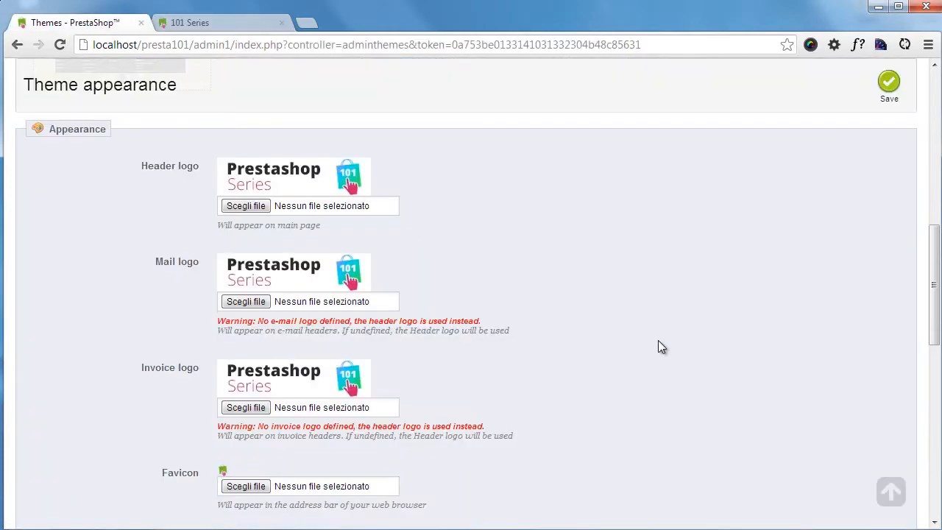
scroll(658, 339, "up", 4)
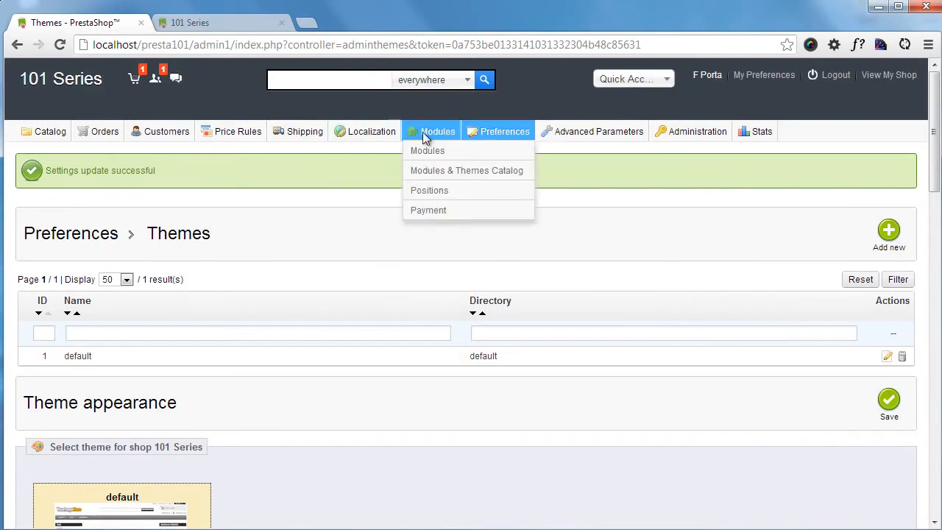
left_click(422, 151)
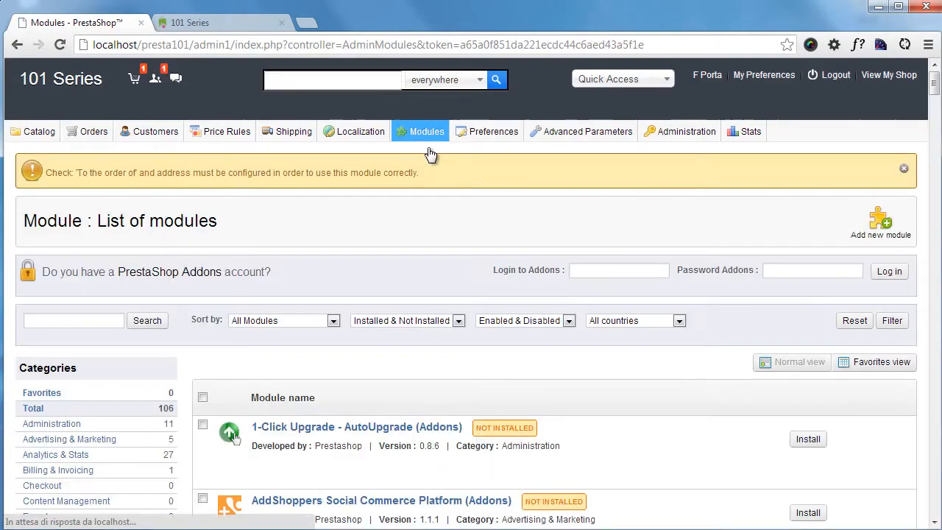
Browse the list of modules, examining the available modules, their installation status, the filters and the categories.
scroll(423, 267, "down", 4)
scroll(570, 265, "down", 20)
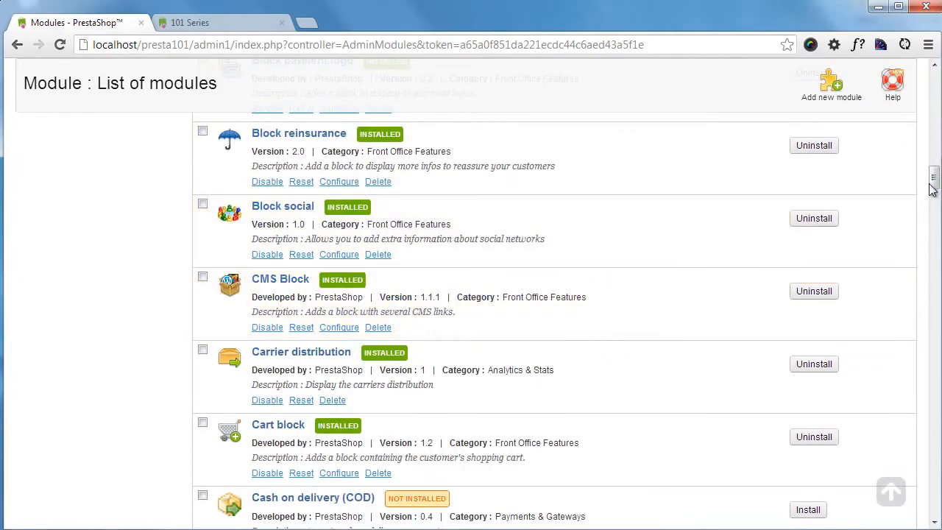
left_click_drag(933, 178, 922, 78)
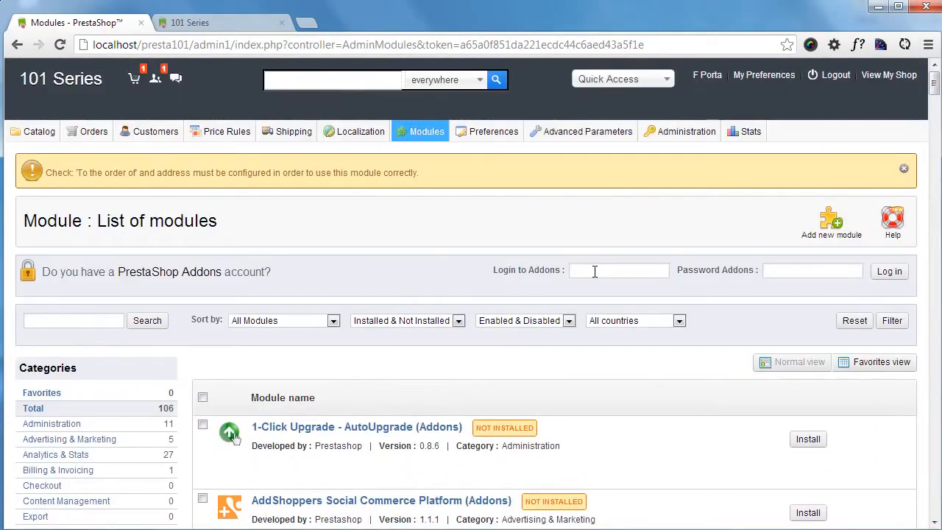
scroll(599, 272, "down", 2)
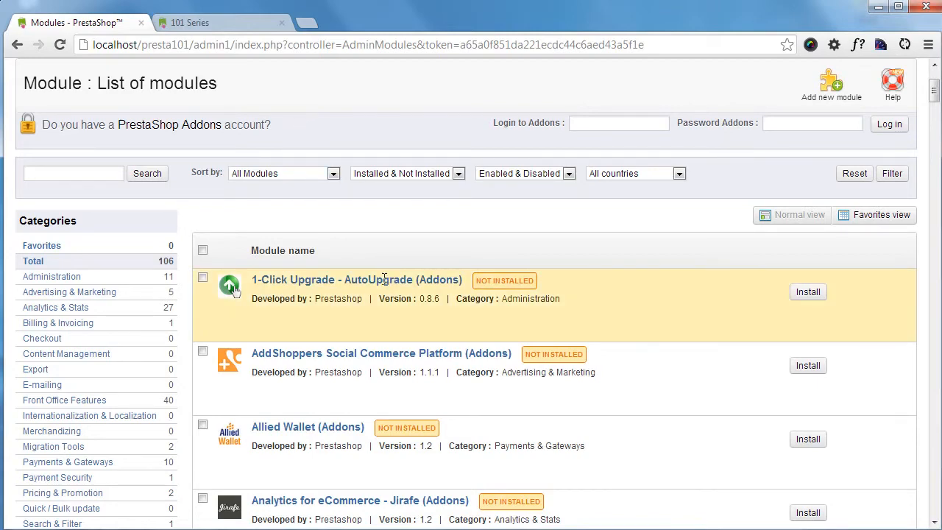
scroll(375, 261, "down", 3)
scroll(408, 266, "up", 2)
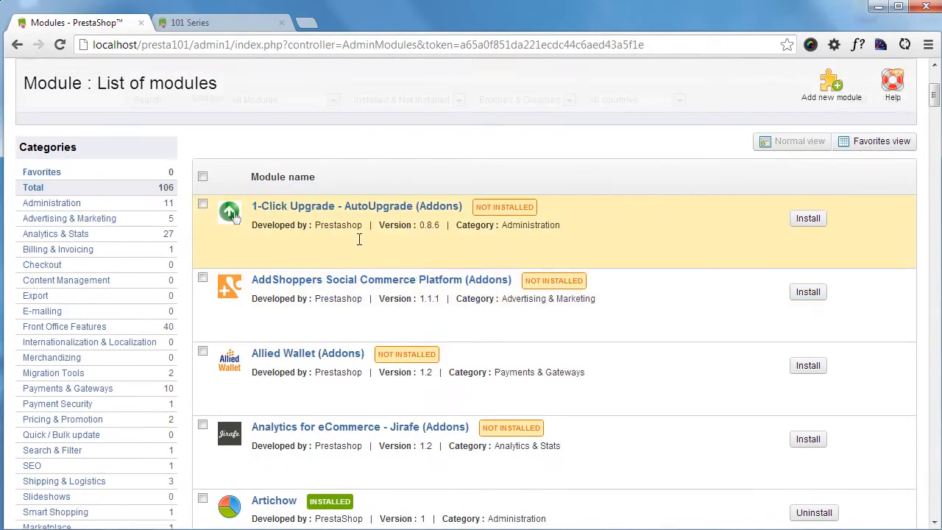
scroll(423, 302, "up", 2)
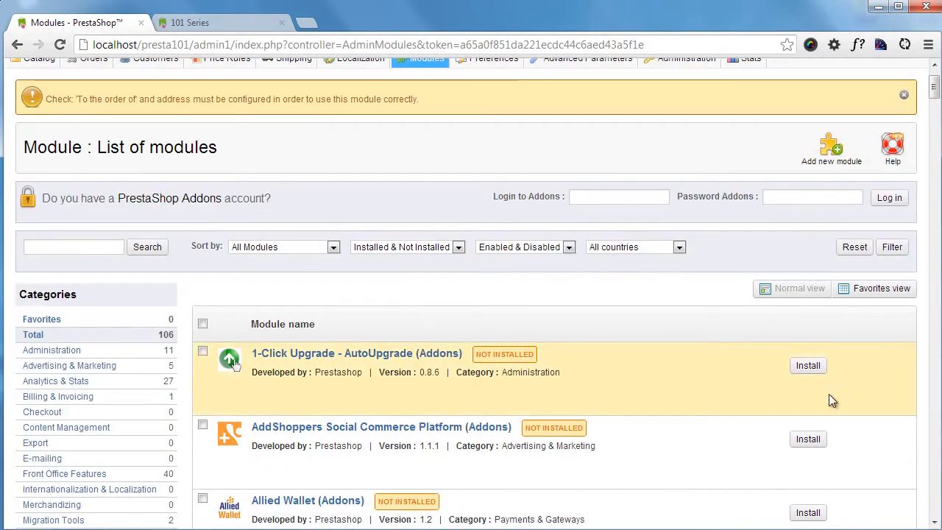
scroll(421, 351, "up", 1)
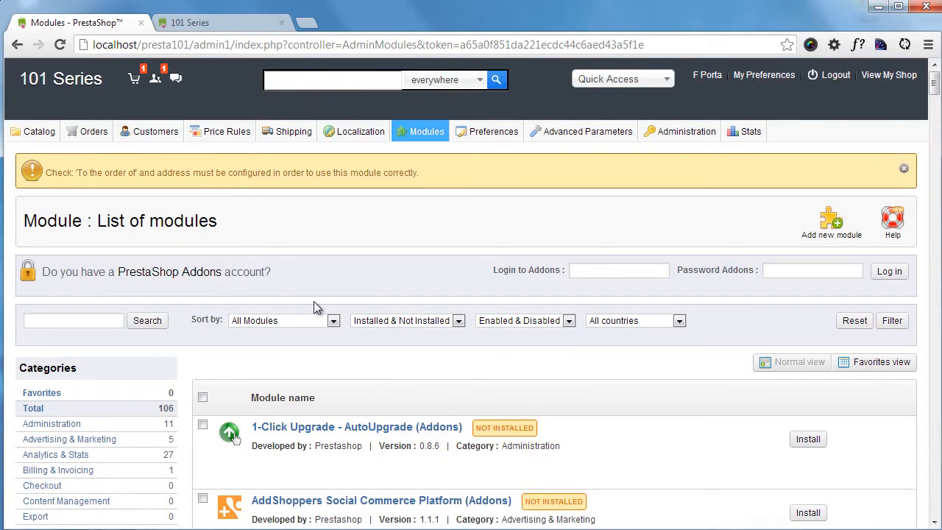
Open the module Positions page, look over its hooks and run LiveEdit to arrange the modules on the storefront.
mouse_move(422, 128)
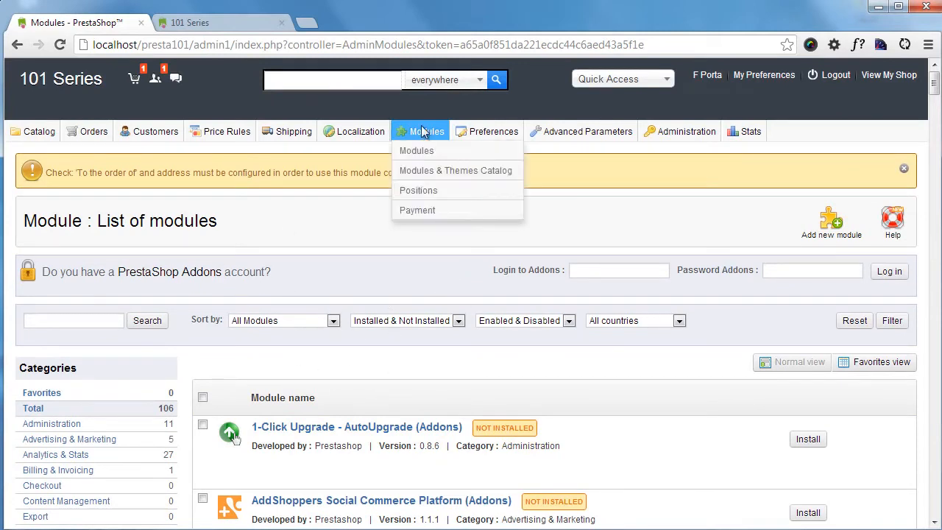
left_click(429, 194)
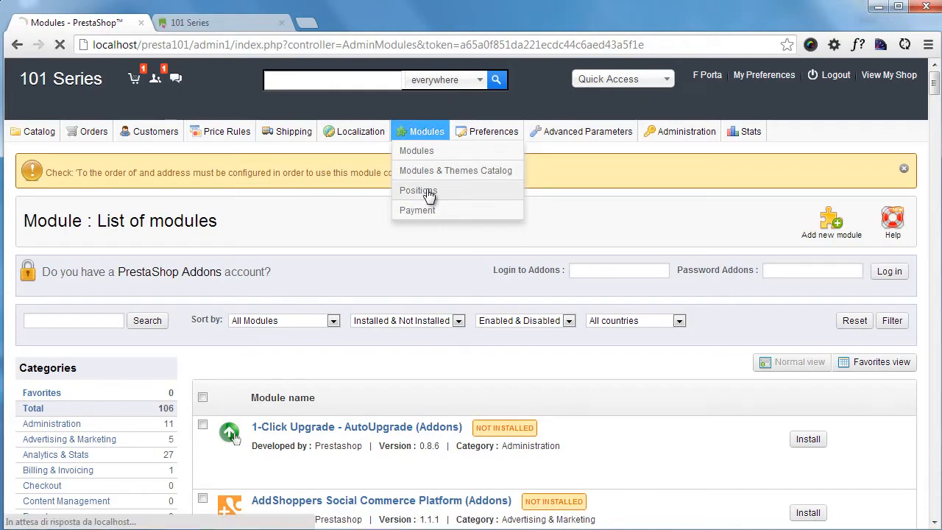
scroll(388, 199, "down", 1)
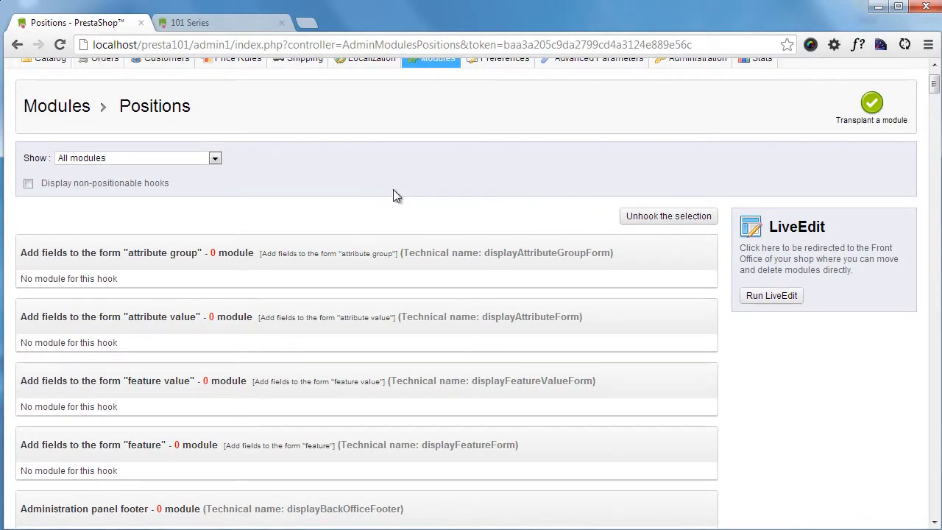
scroll(394, 234, "down", 6)
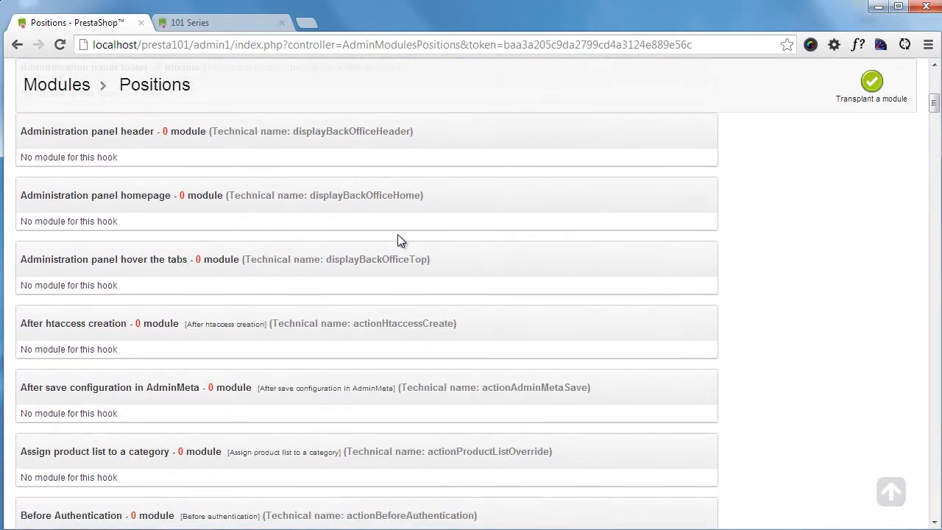
scroll(394, 234, "up", 4)
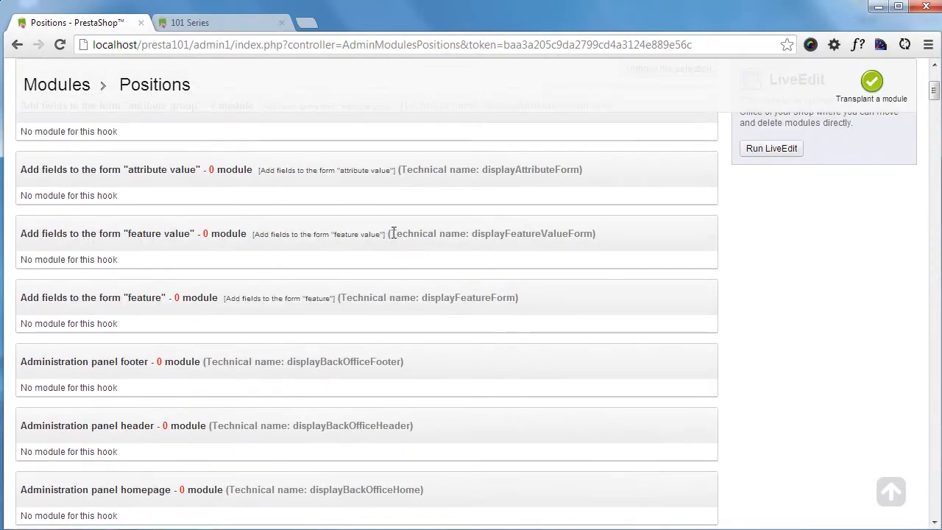
scroll(391, 235, "up", 3)
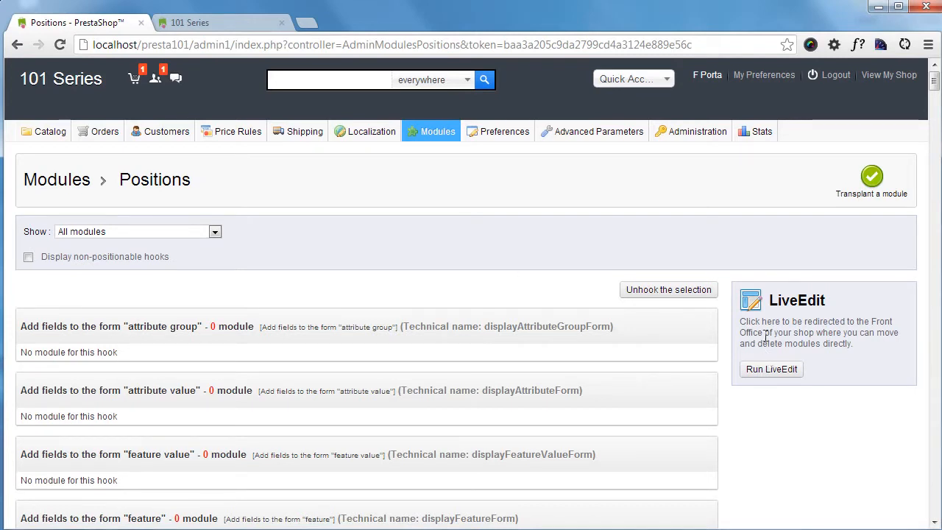
left_click(766, 375)
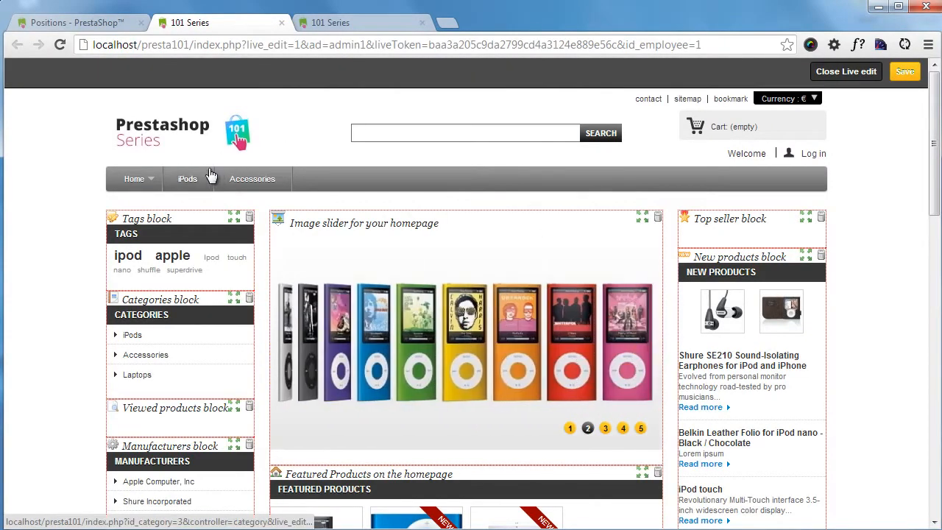
Examine the outlined module blocks in the side columns and centre of the home page in LiveEdit.
scroll(567, 271, "down", 1)
scroll(525, 274, "up", 1)
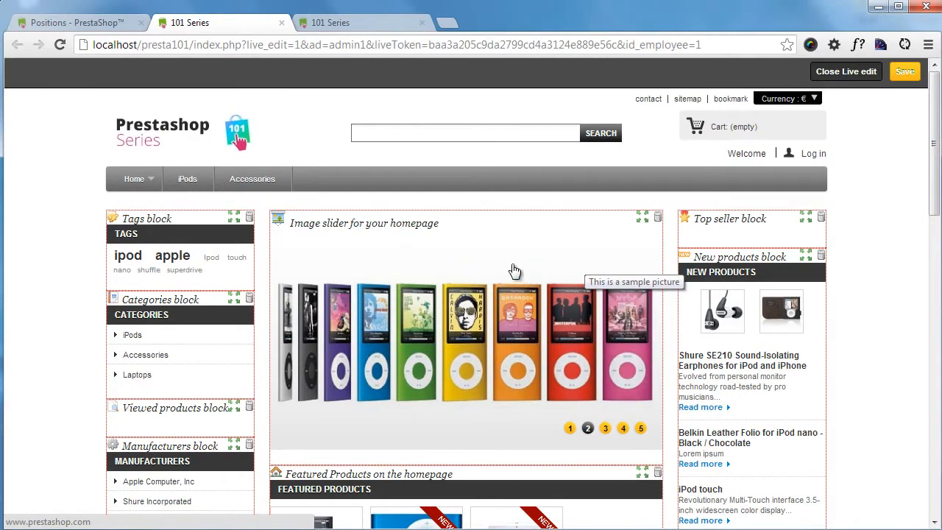
scroll(158, 204, "down", 1)
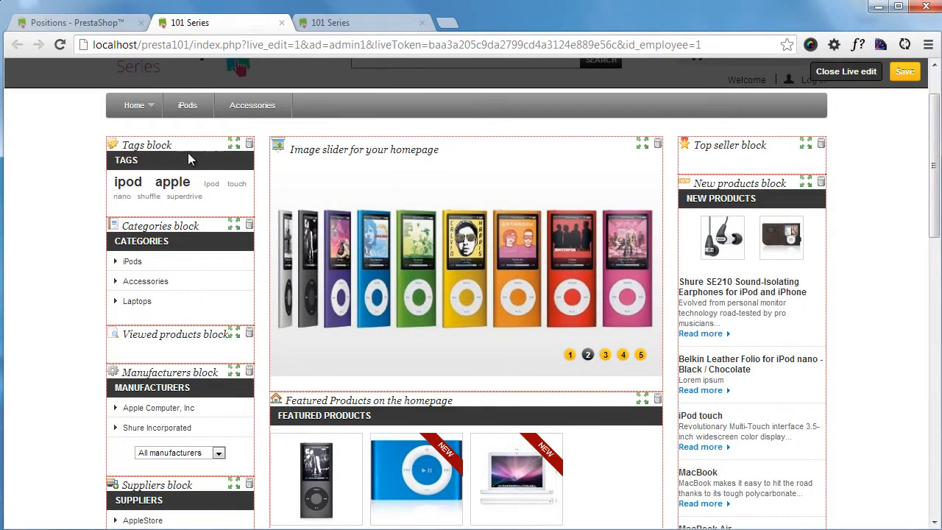
scroll(532, 300, "down", 8)
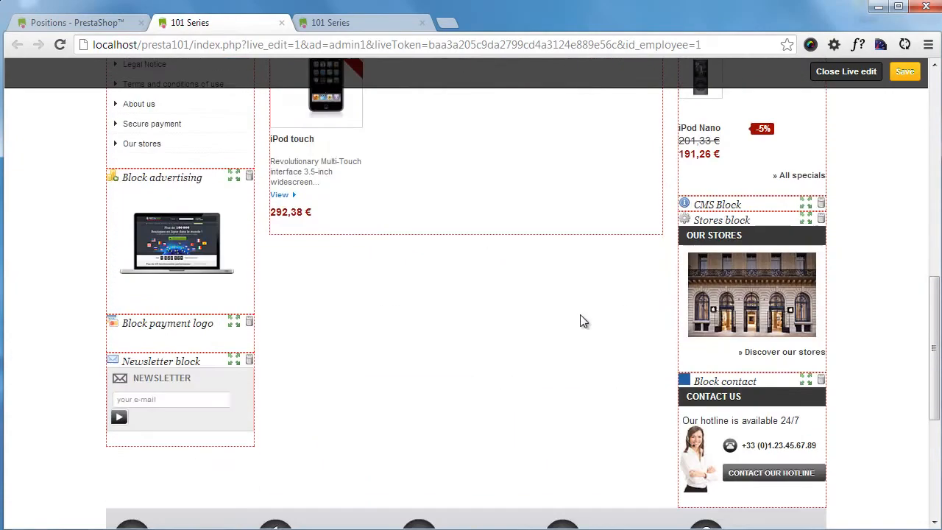
scroll(580, 317, "up", 6)
scroll(577, 319, "up", 3)
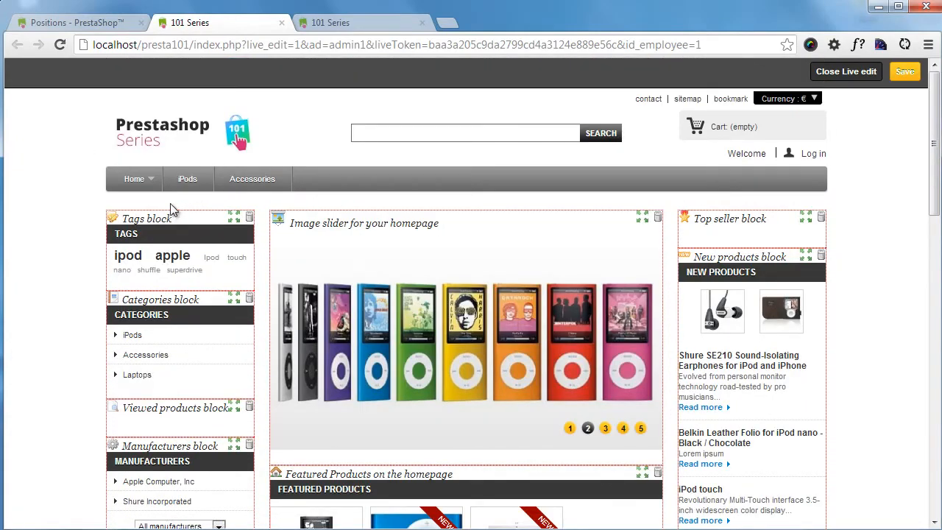
Move the Tags block below the Categories block in the home page's left column.
scroll(151, 231, "down", 1)
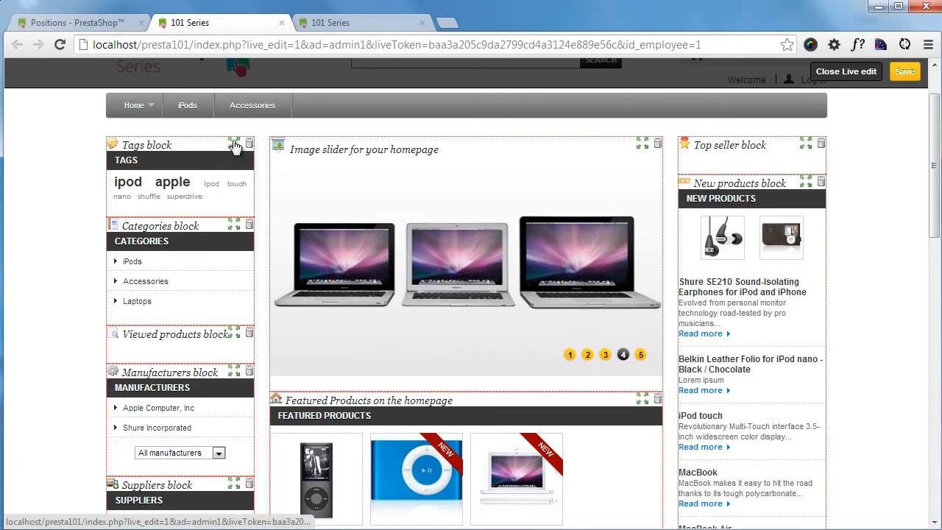
left_click_drag(234, 143, 235, 289)
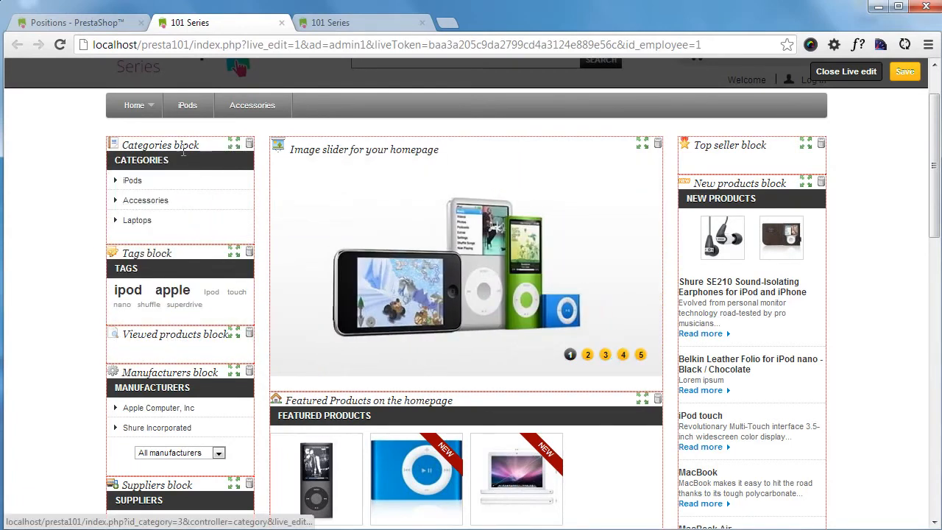
scroll(182, 140, "up", 2)
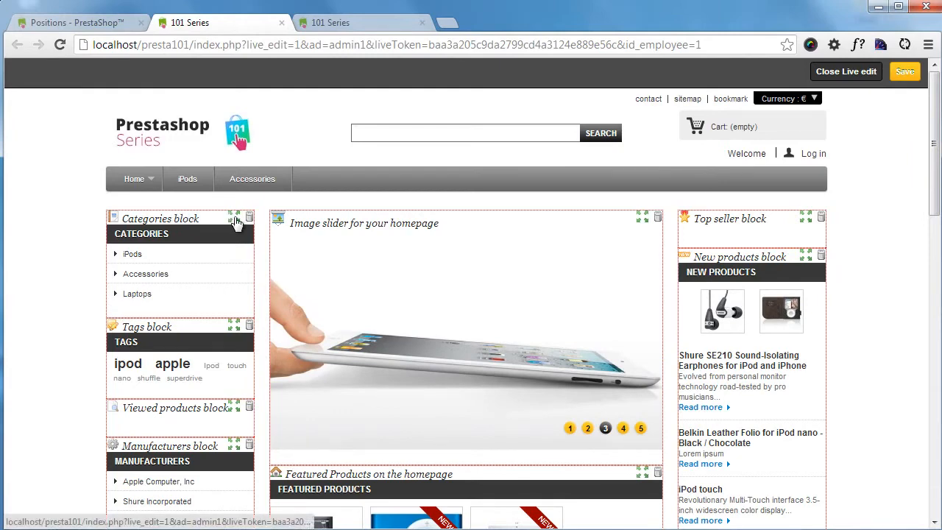
mouse_move(233, 220)
left_mouse_down()
mouse_move(237, 324)
mouse_move(234, 230)
left_mouse_up()
scroll(210, 250, "down", 2)
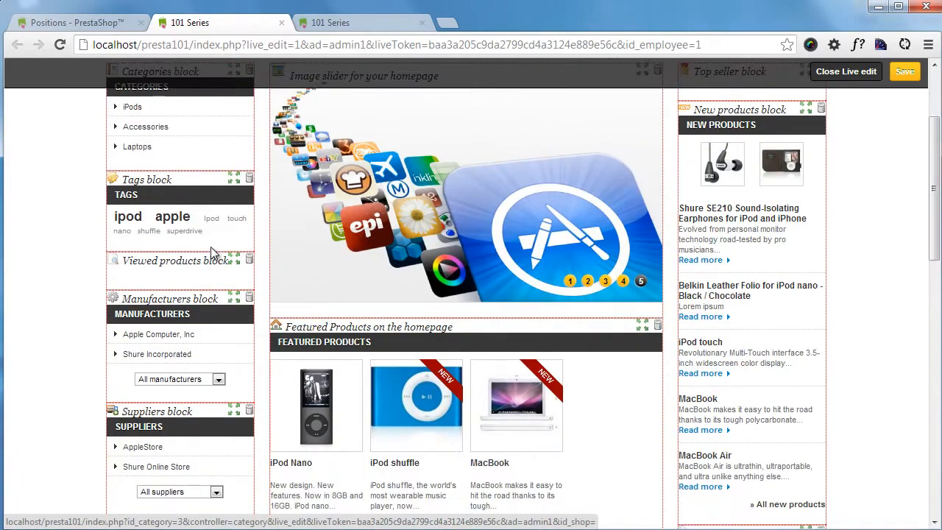
scroll(192, 239, "up", 1)
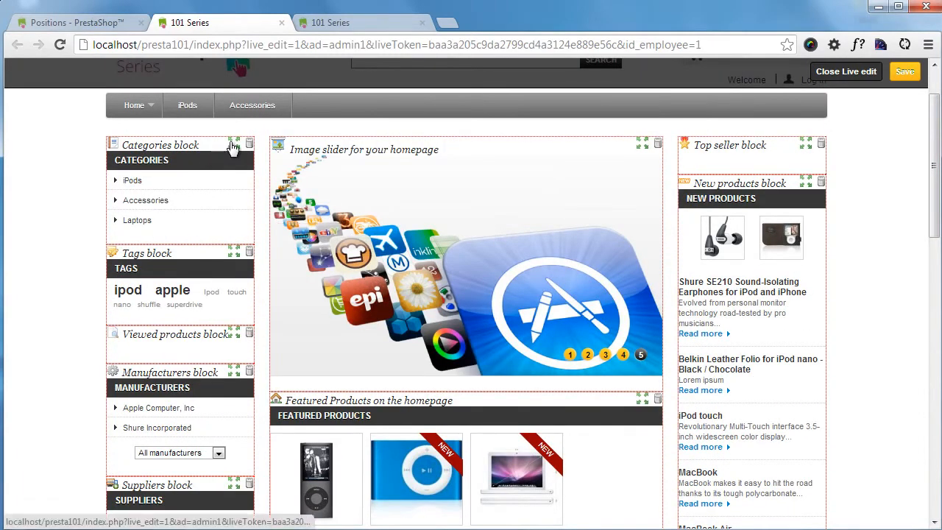
Try to move the Categories block into the centre column, and remove the Stores block from the right column.
left_click_drag(232, 147, 316, 151)
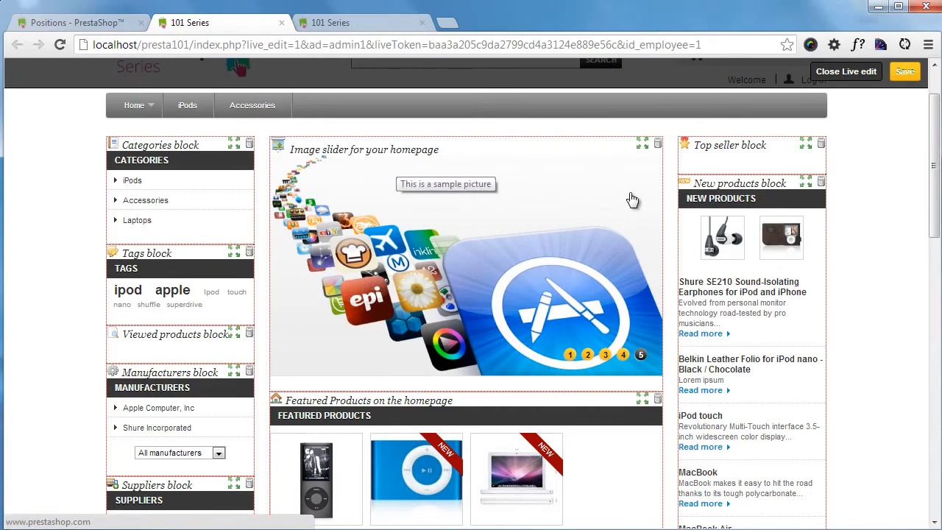
scroll(858, 213, "down", 7)
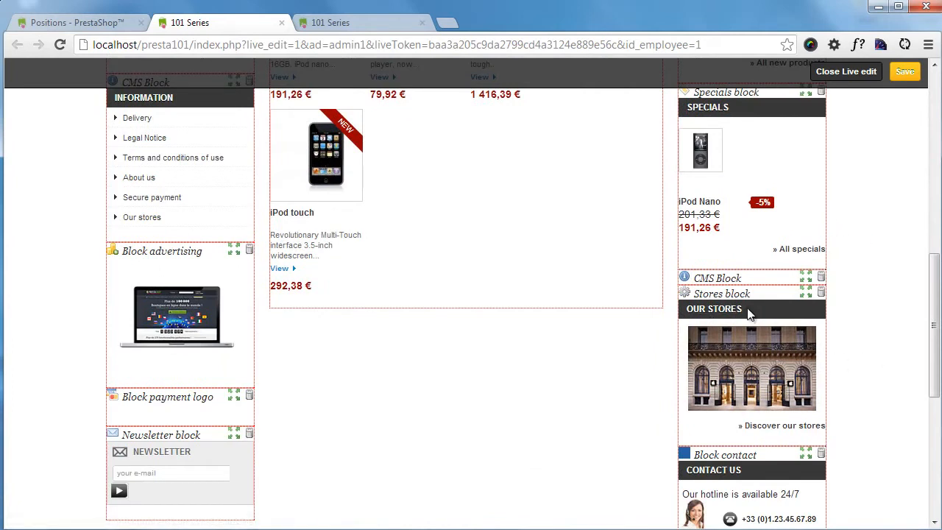
left_click(821, 295)
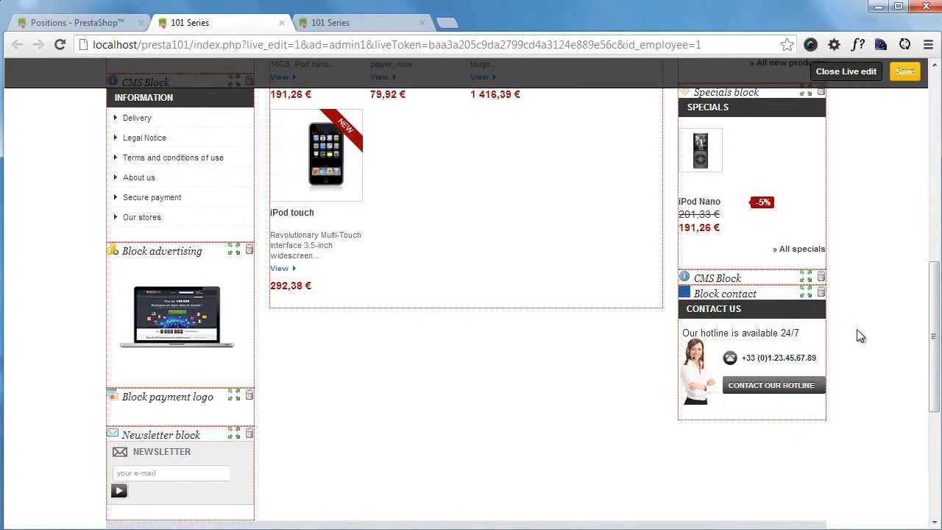
Save the new module positions and close Live edit after checking the whole home page layout.
scroll(838, 333, "down", 4)
scroll(841, 335, "up", 14)
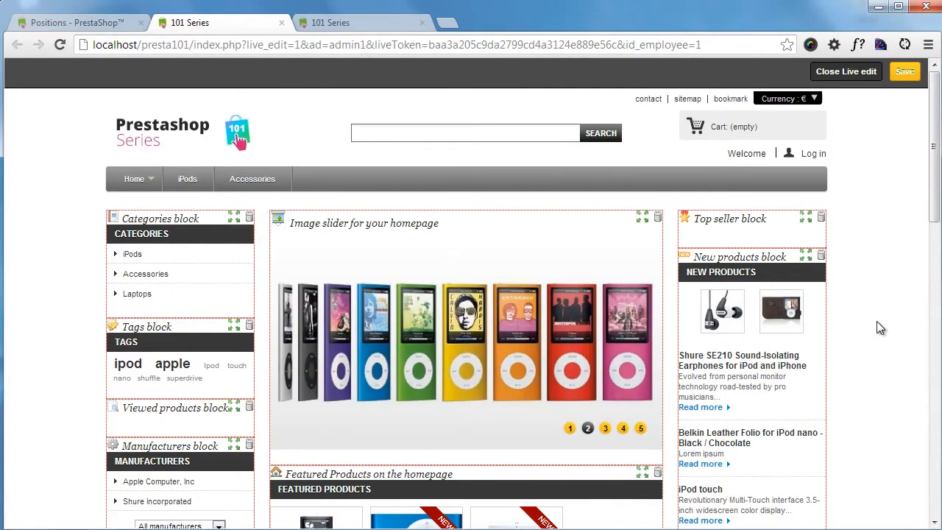
scroll(876, 316, "down", 3)
scroll(873, 321, "up", 3)
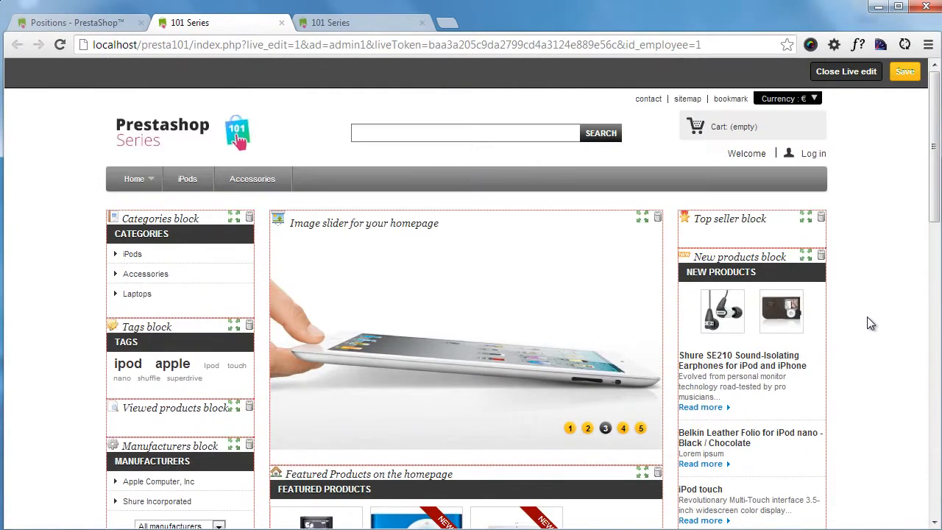
left_click(905, 71)
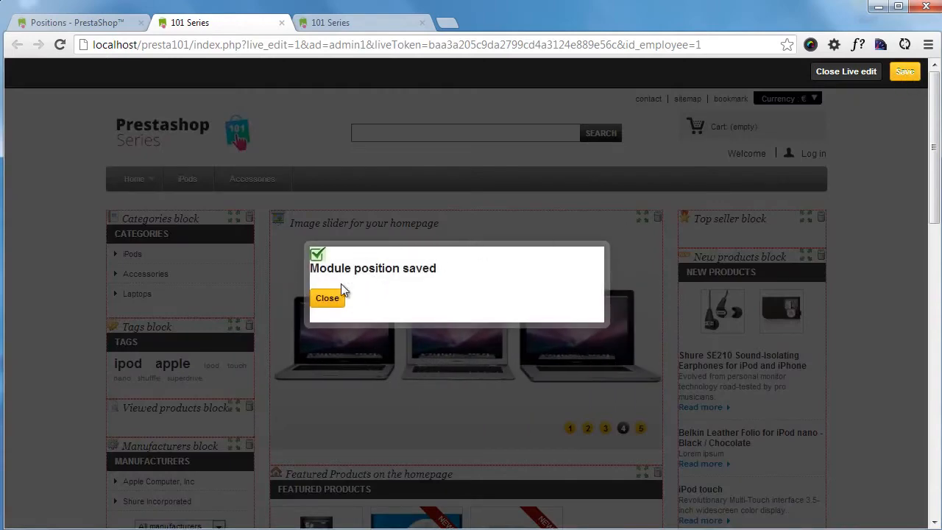
left_click(327, 299)
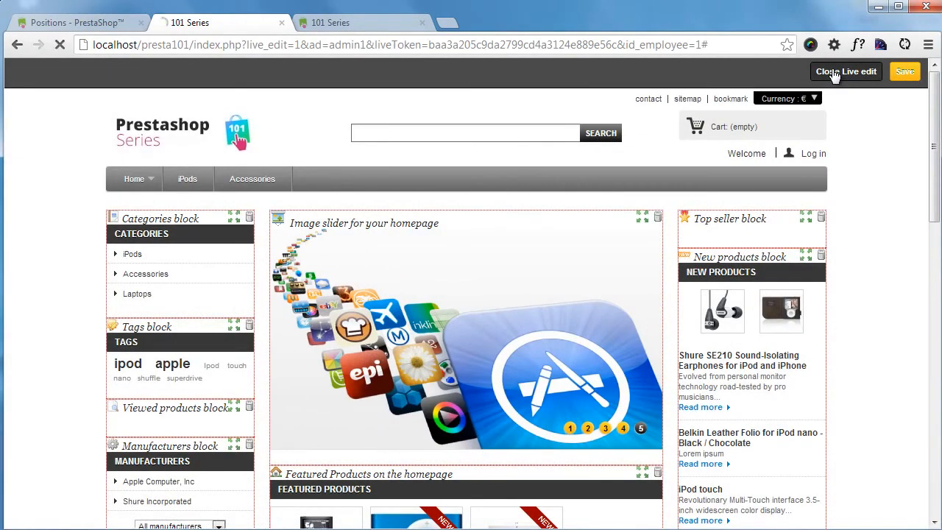
left_click(834, 72)
Compare the edited home page with the earlier storefront tab, checking the Tags position, the removed stores block and the fifth slider image.
left_click(372, 25)
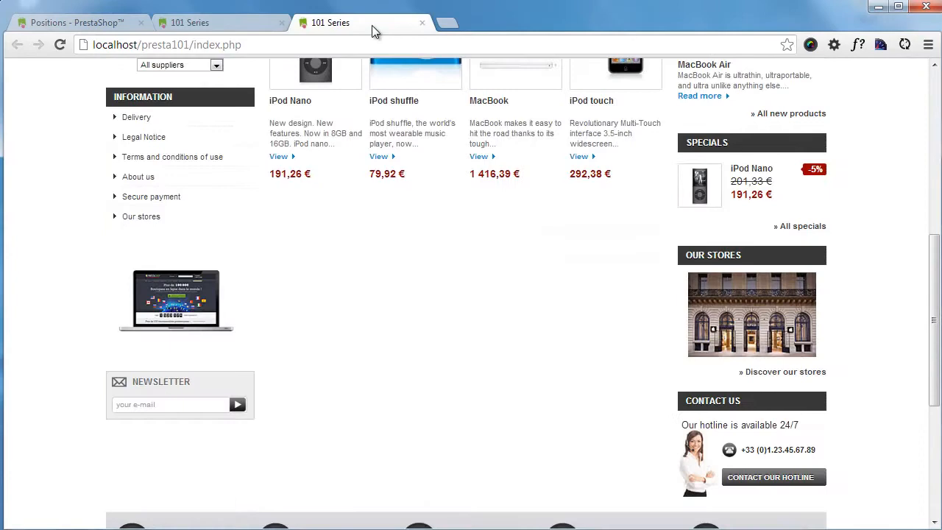
left_click(211, 21)
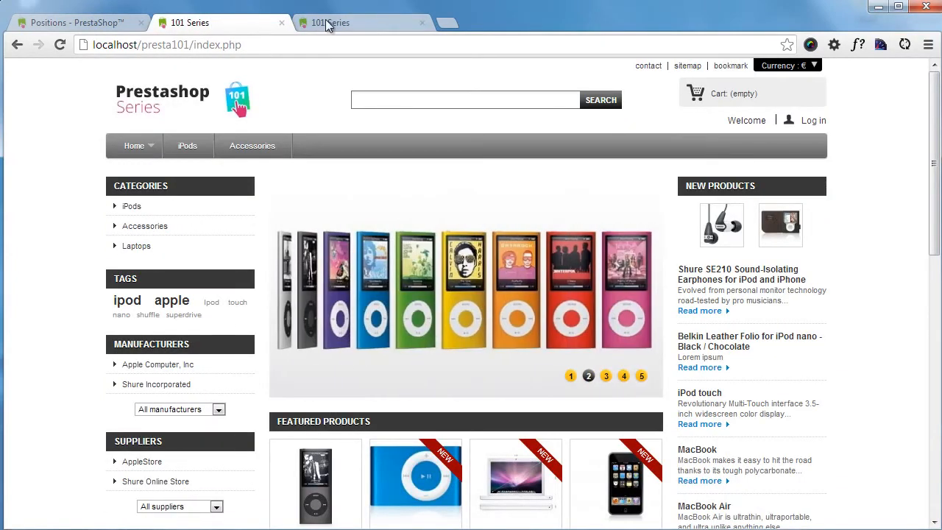
left_click(356, 22)
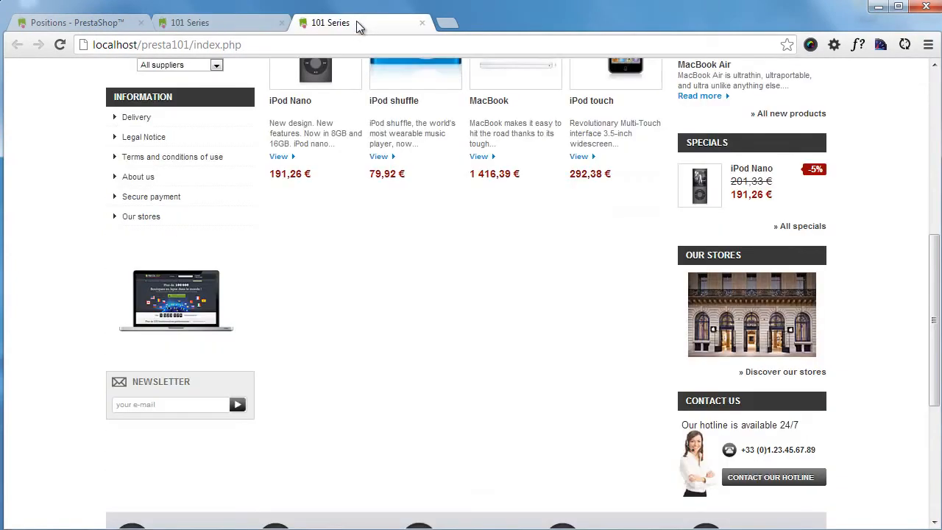
left_click(242, 24)
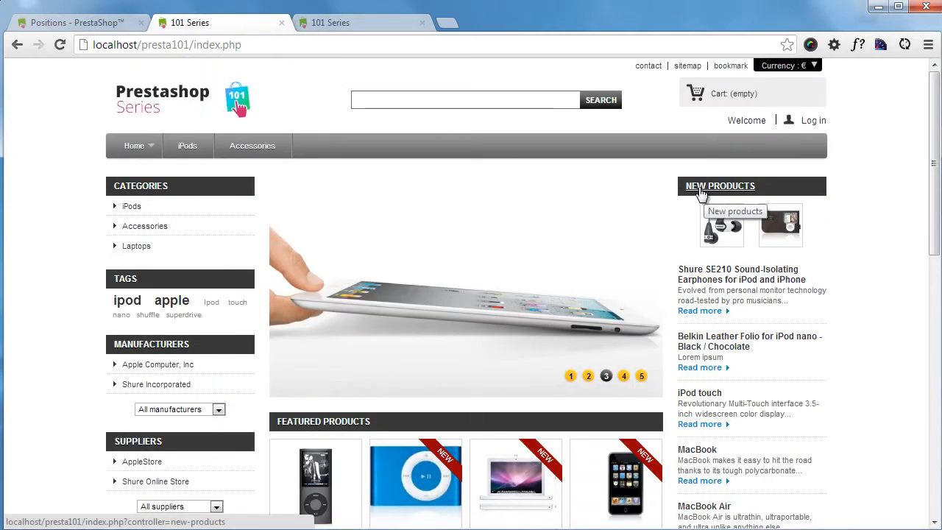
scroll(600, 271, "down", 7)
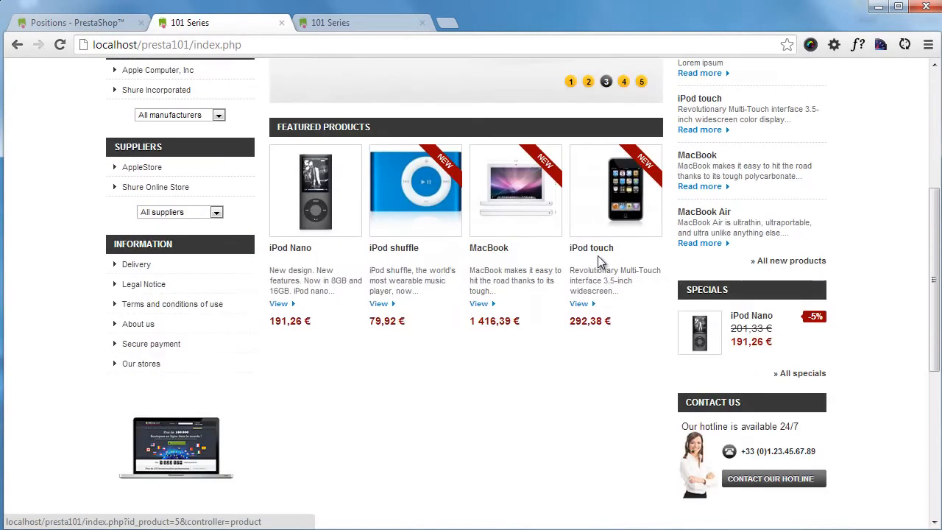
scroll(773, 217, "up", 2)
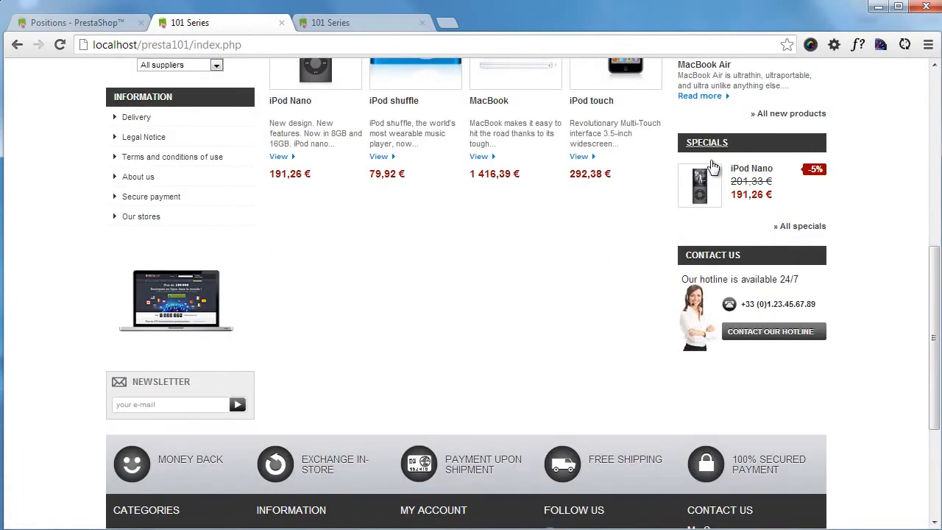
scroll(658, 307, "up", 6)
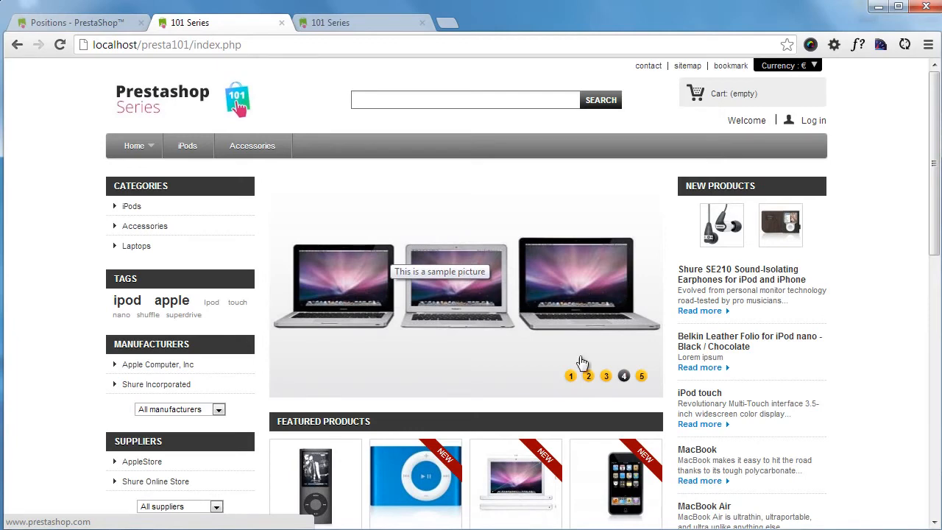
left_click(641, 376)
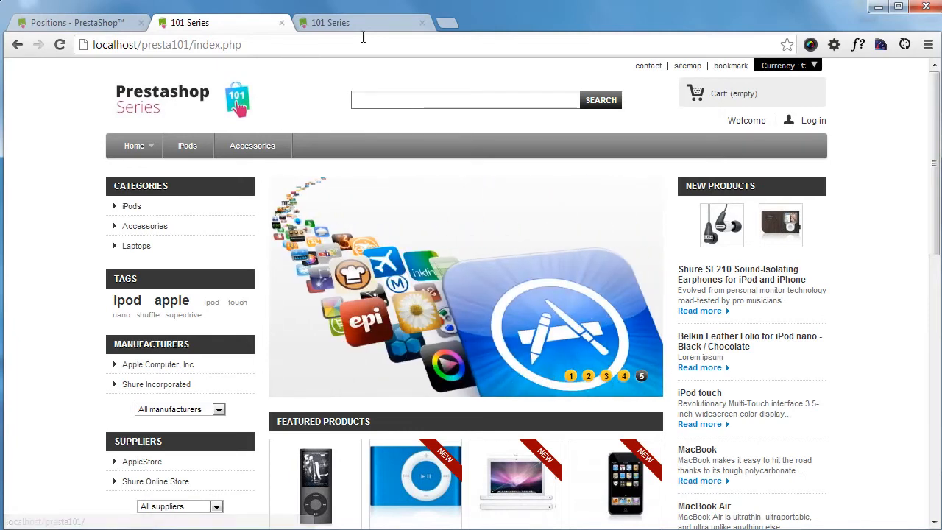
Close the outdated storefront tab and open the list of modules in the back office.
left_click(422, 23)
left_click(110, 24)
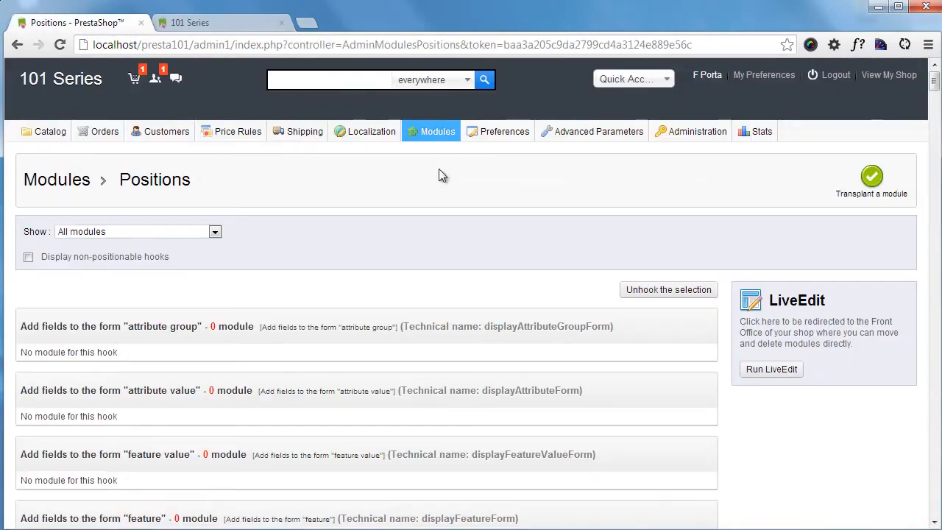
mouse_move(438, 132)
left_click(429, 152)
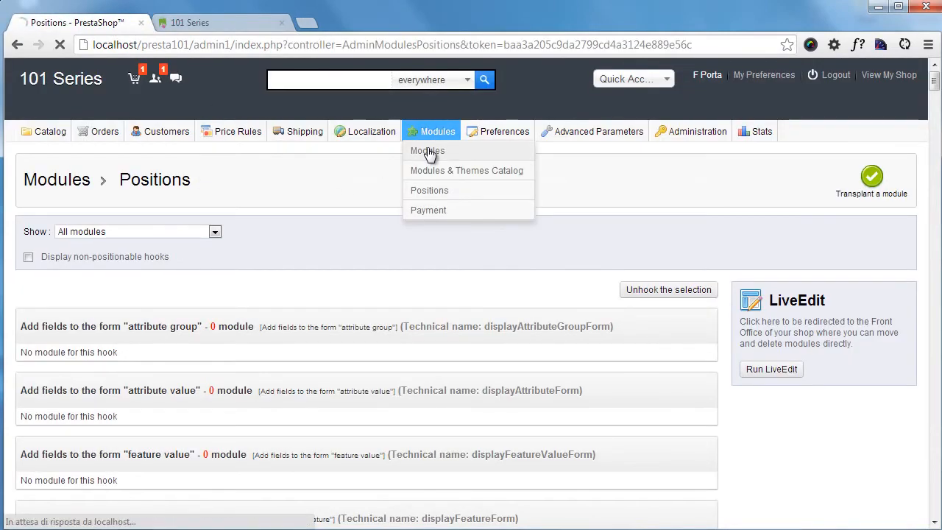
Look through the list of modules, examining their names, descriptions, installation status and available actions.
scroll(353, 255, "down", 1)
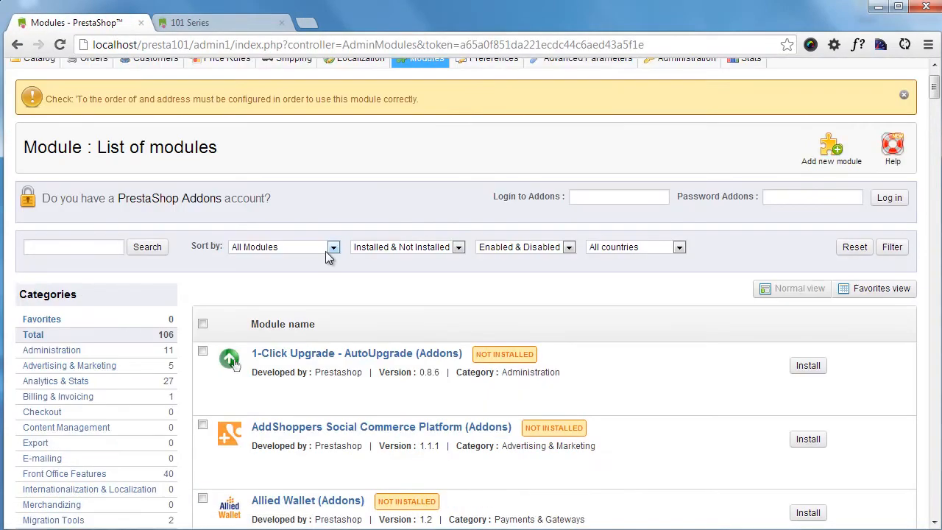
scroll(412, 287, "down", 3)
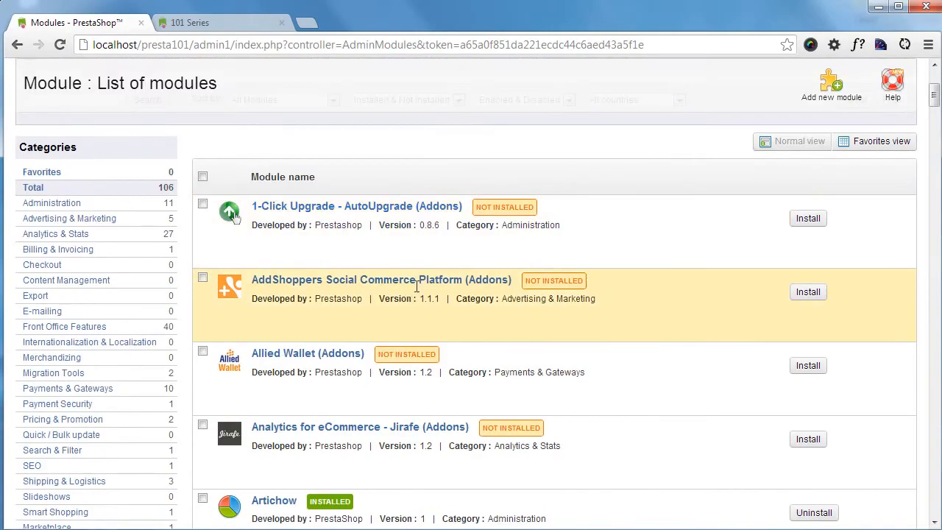
scroll(514, 307, "up", 3)
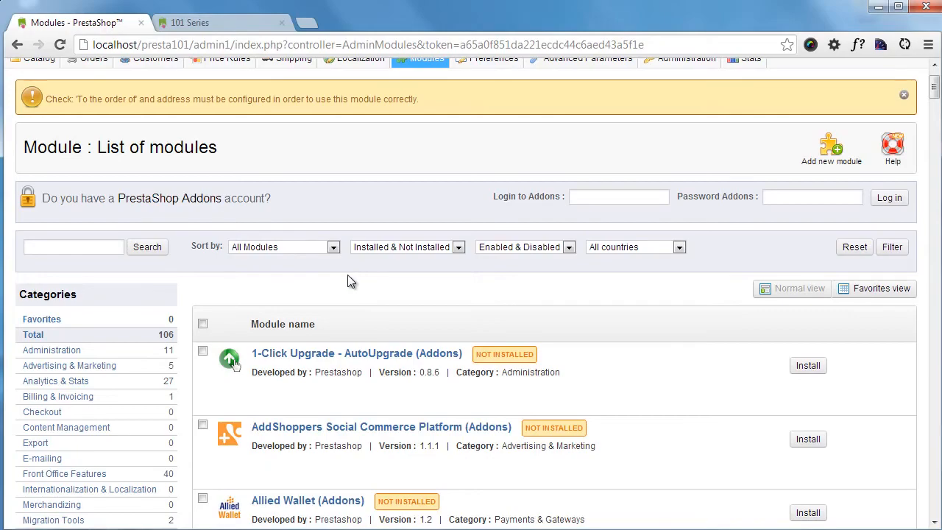
scroll(446, 332, "down", 12)
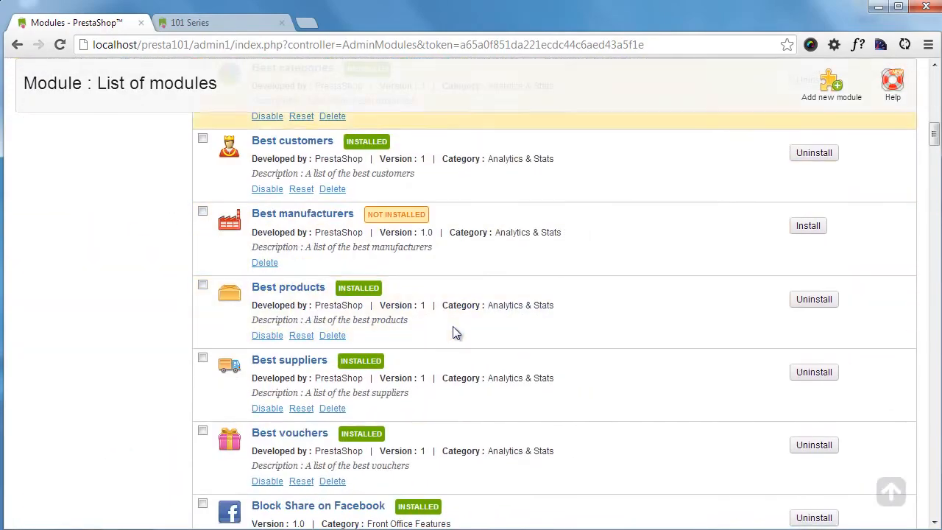
scroll(545, 320, "down", 1)
scroll(545, 320, "down", 12)
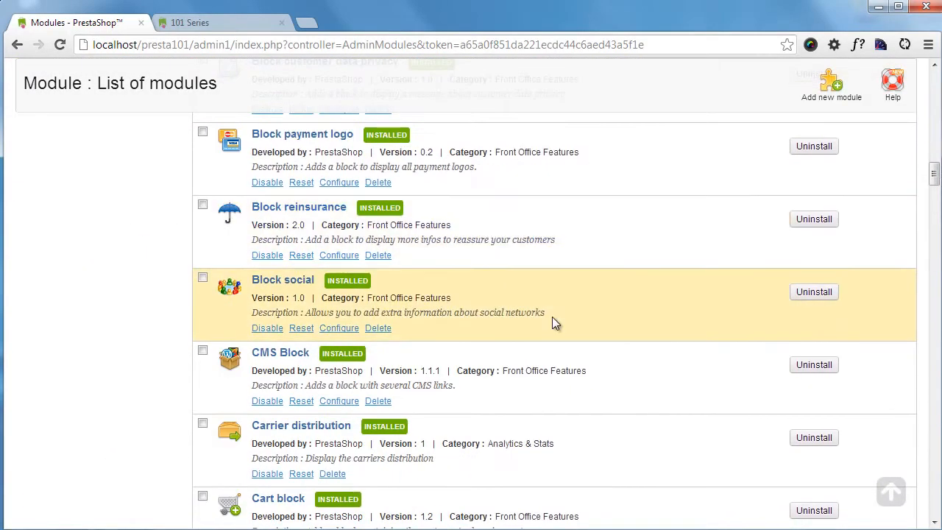
scroll(663, 328, "up", 6)
scroll(646, 330, "up", 15)
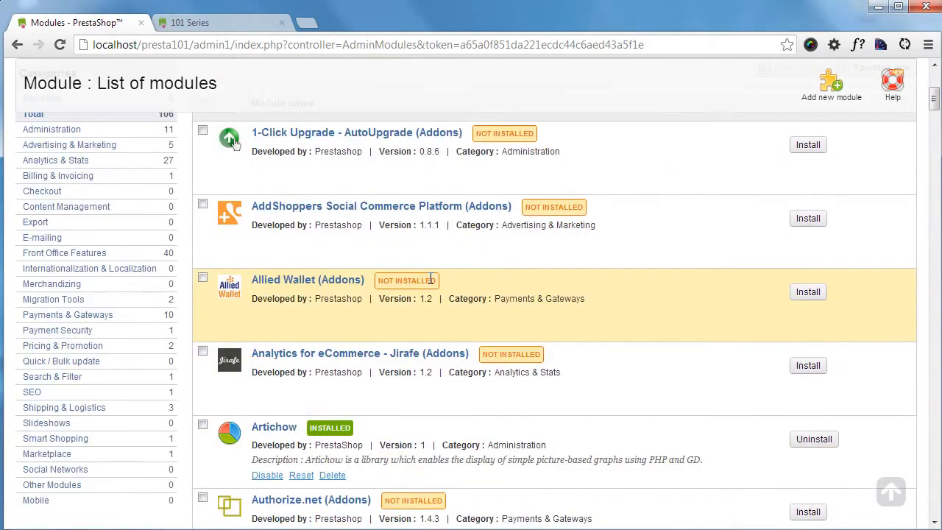
Examine the module search and filter options and the categories, from Administration to Mobile.
scroll(94, 306, "down", 1)
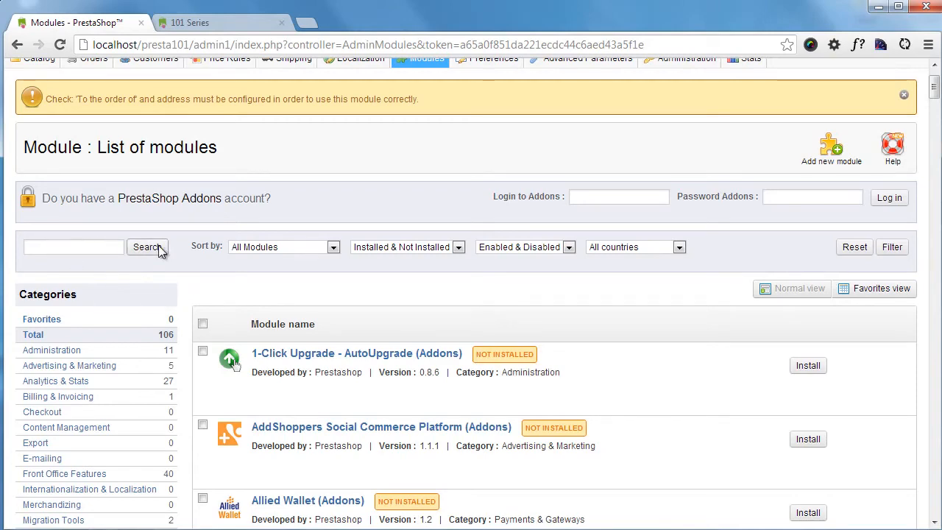
scroll(154, 245, "down", 2)
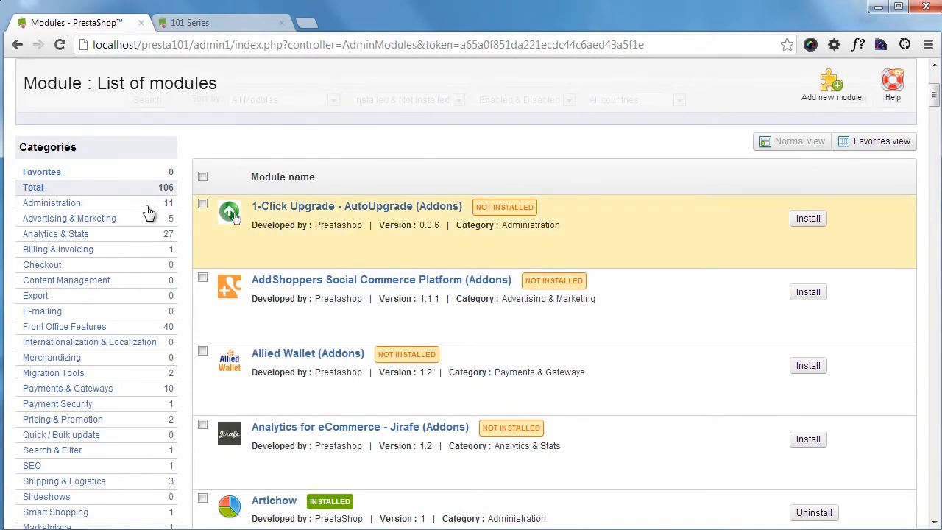
scroll(71, 199, "down", 1)
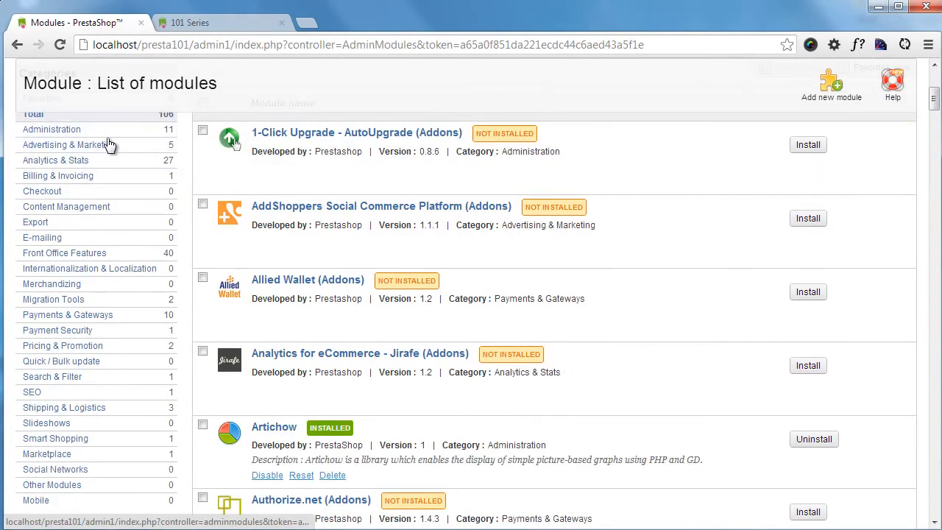
scroll(67, 147, "down", 2)
scroll(73, 310, "up", 1)
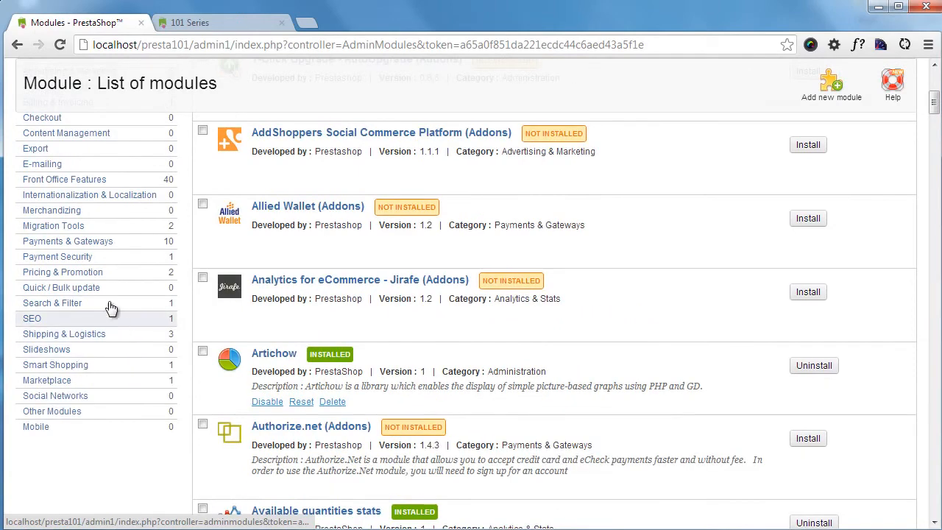
scroll(98, 299, "up", 2)
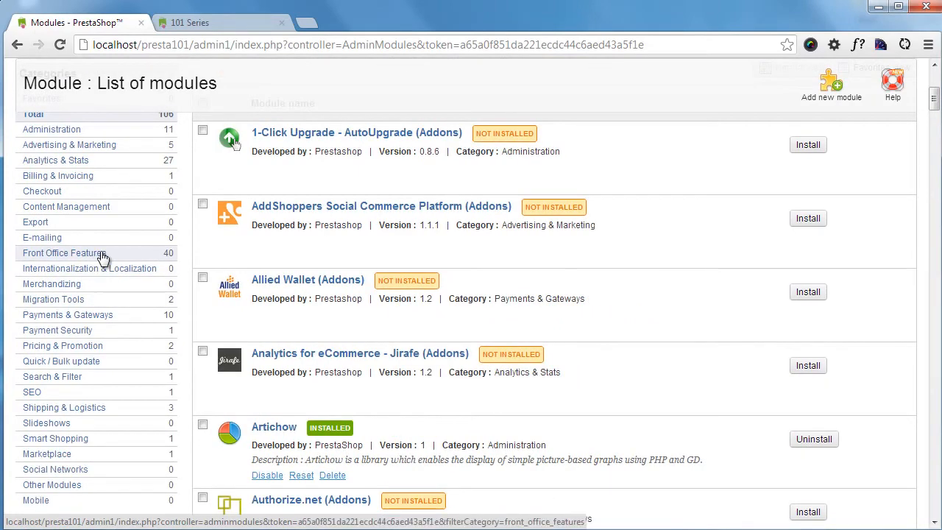
scroll(112, 267, "up", 2)
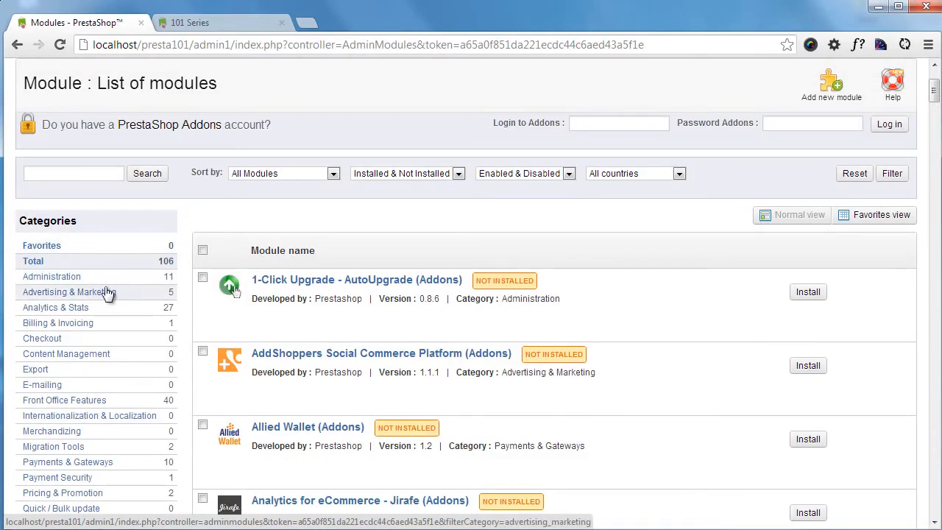
scroll(103, 290, "down", 1)
scroll(103, 290, "down", 2)
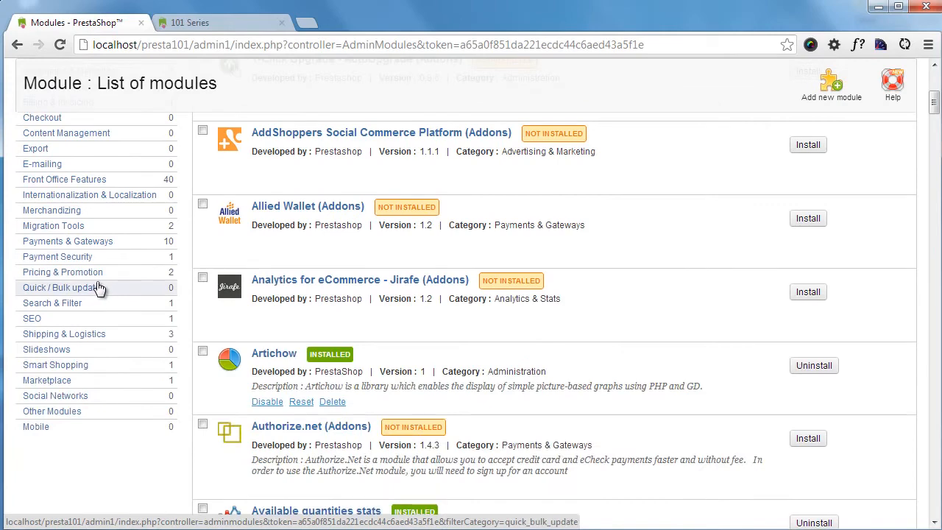
scroll(103, 287, "up", 1)
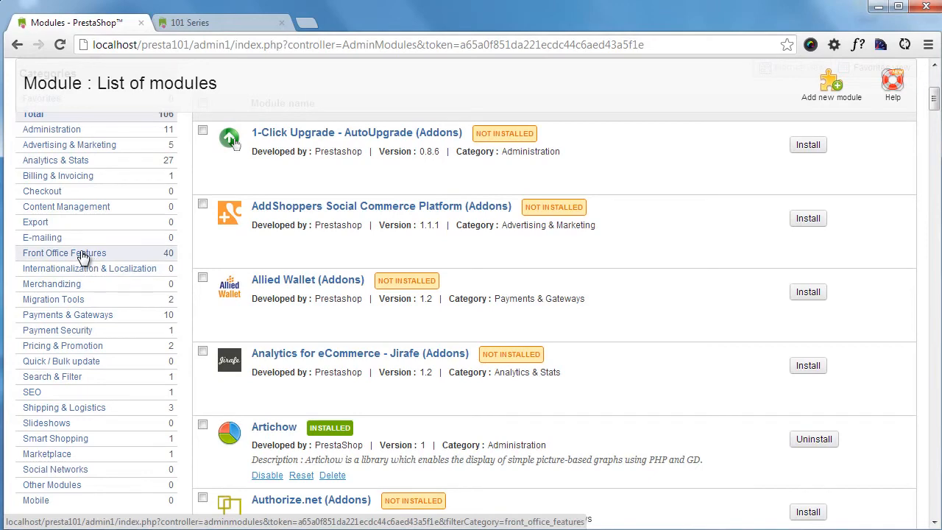
Filter the list of modules by the Front Office Features category and look through its modules.
left_click(83, 254)
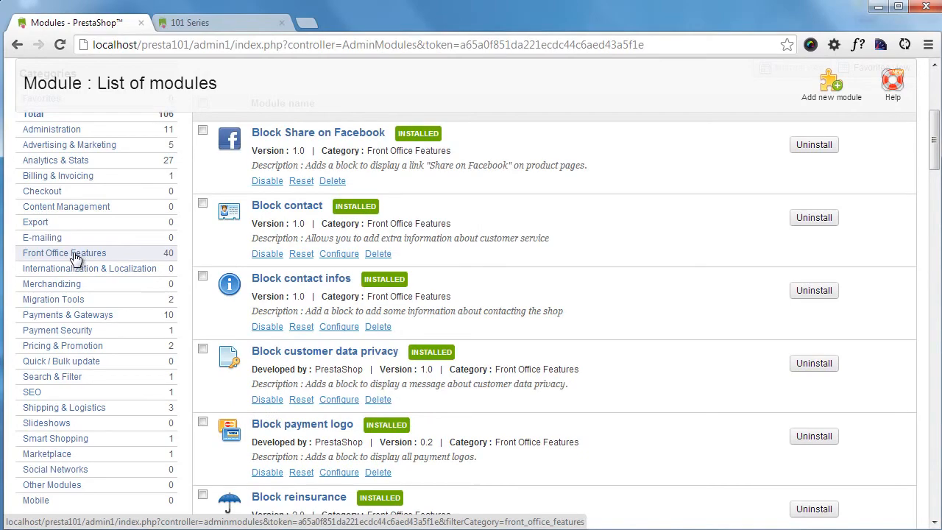
scroll(356, 247, "down", 15)
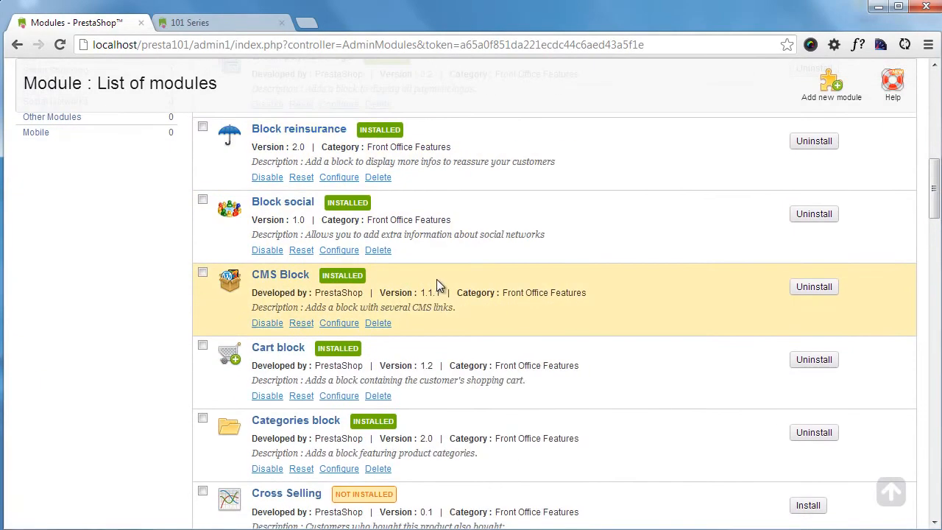
scroll(506, 330, "up", 20)
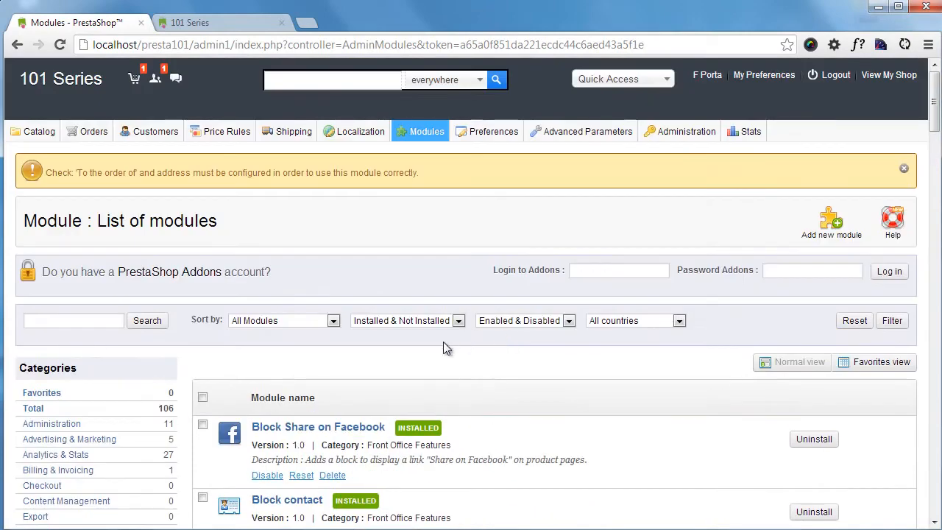
Search the modules for "slider", disable the Image slider for your homepage module, and reload the storefront to check the change.
left_click(103, 321)
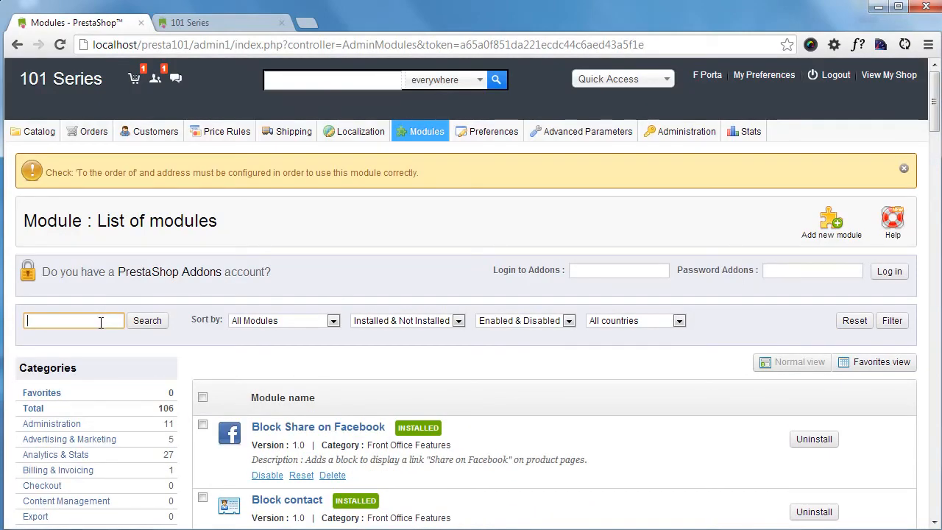
type("slider")
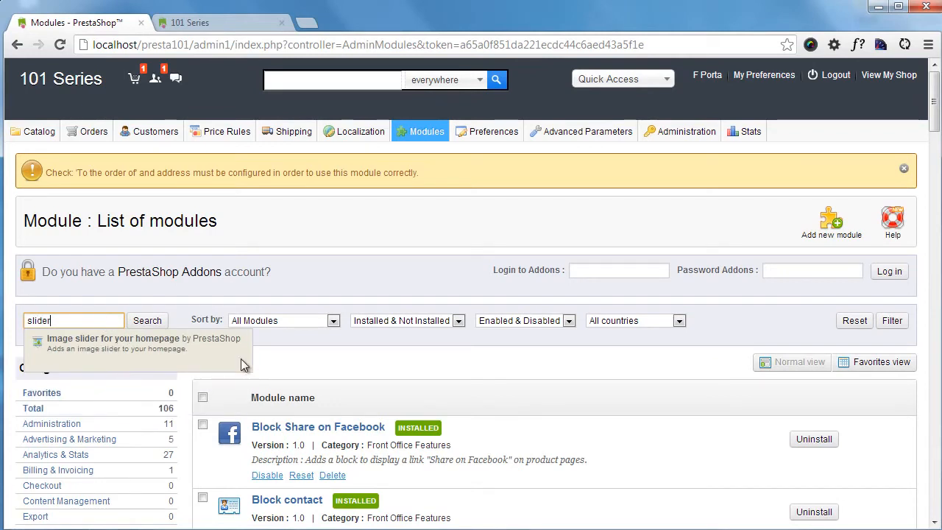
left_click(129, 355)
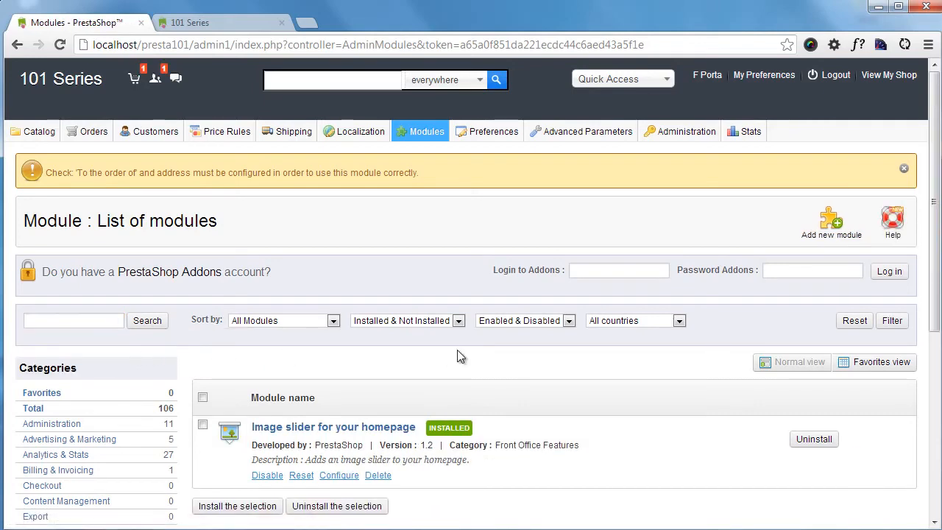
scroll(587, 331, "down", 1)
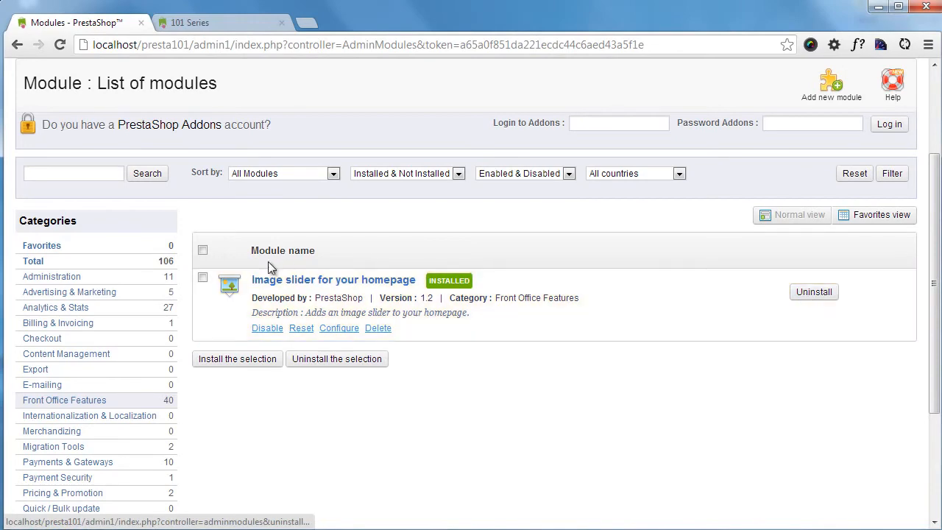
left_click(268, 328)
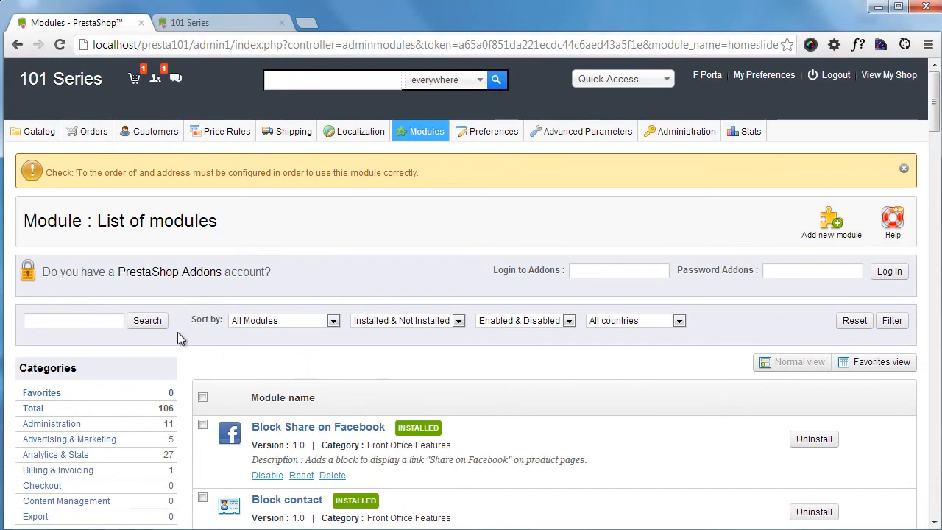
left_click(192, 22)
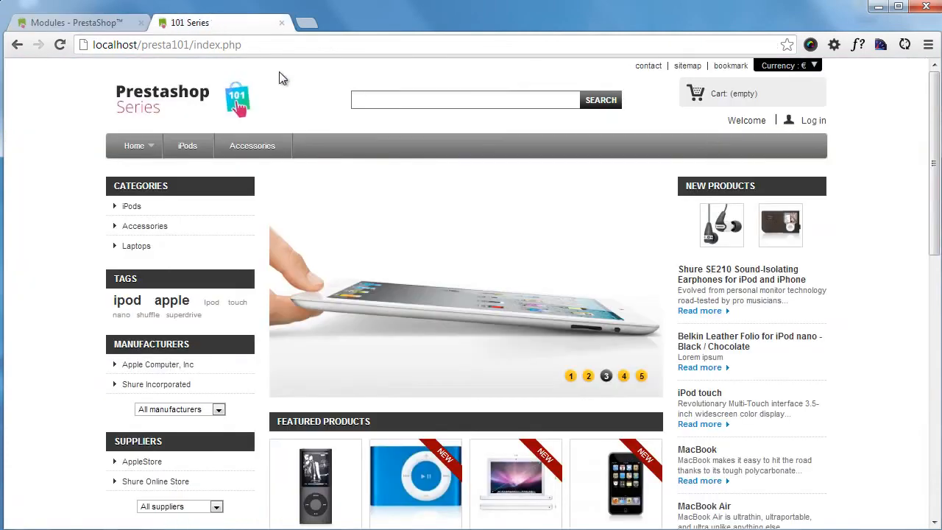
key("F5")
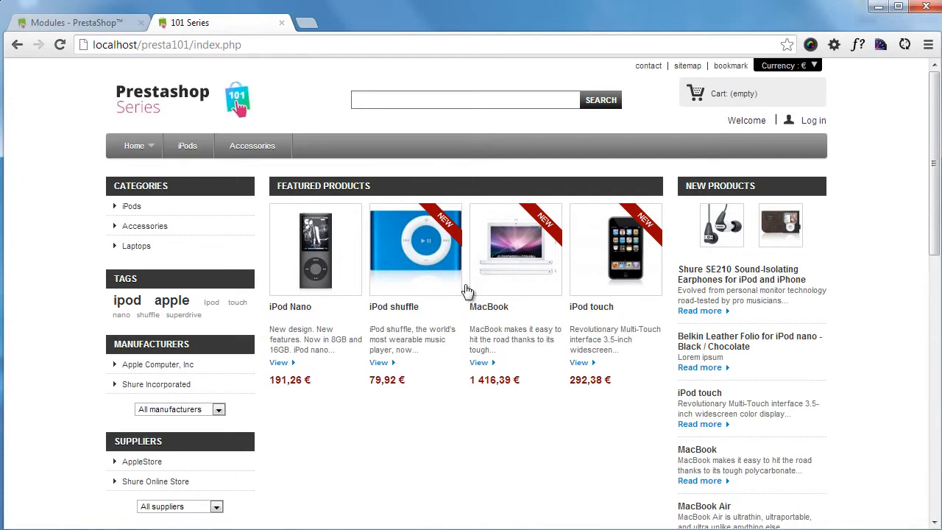
Find the Image slider for your homepage module through the back office module search and enable it again.
left_click(97, 19)
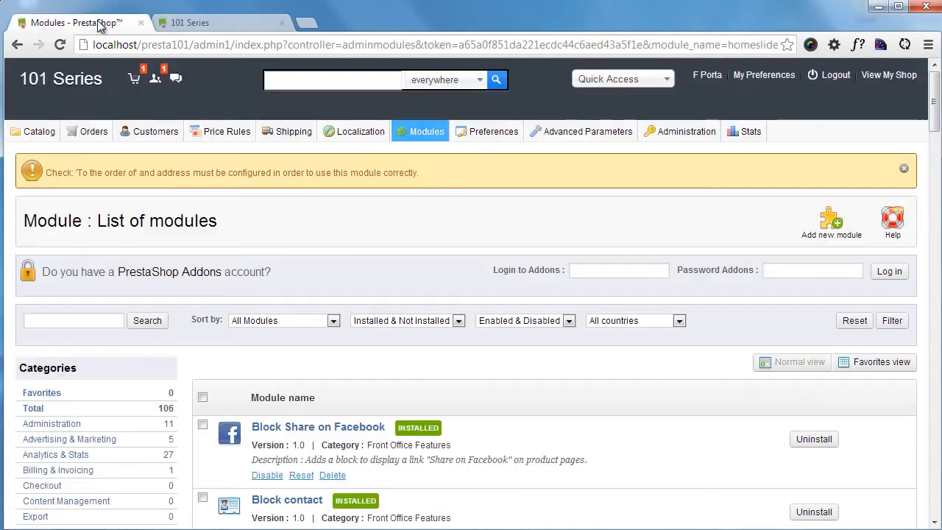
left_click(104, 322)
type("slider")
left_click(118, 336)
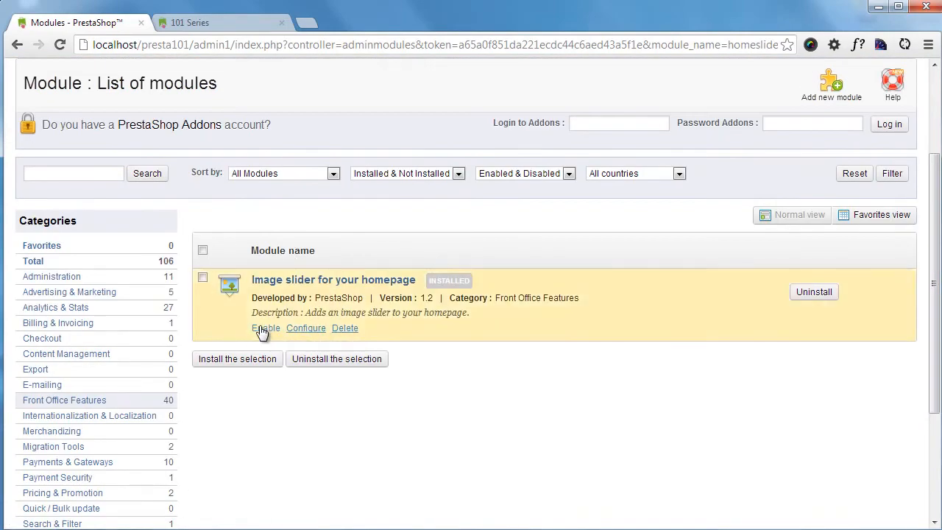
left_click(265, 326)
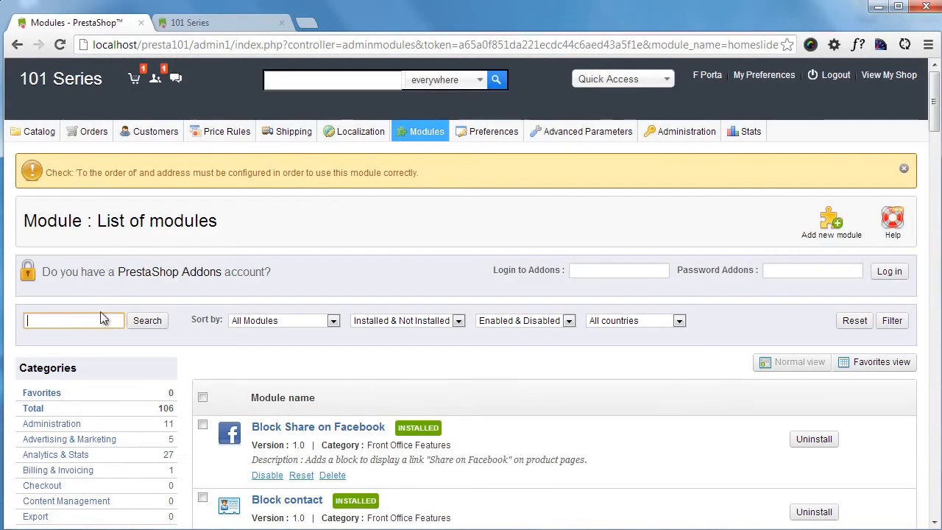
Search the modules for "slider", open the configuration of Image slider for your homepage, and look through its settings and slides.
scroll(103, 317, "down", 3)
scroll(99, 180, "up", 3)
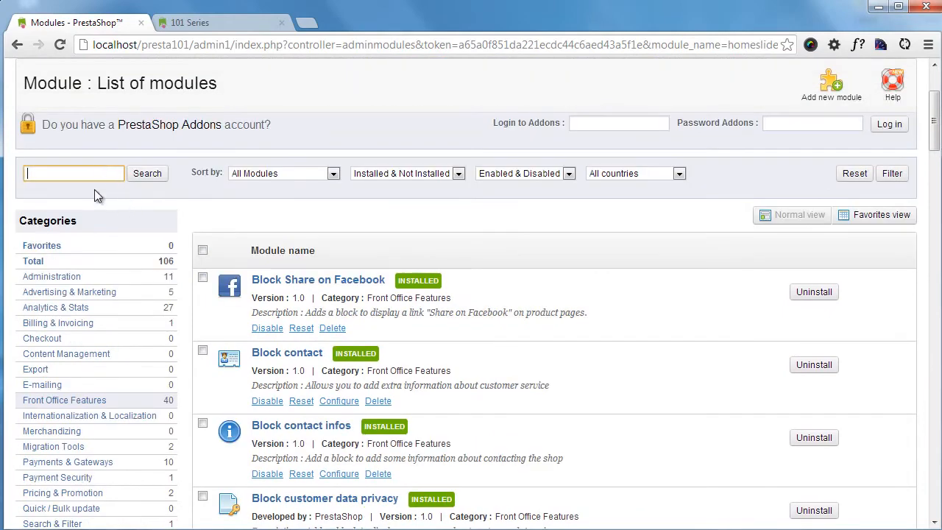
left_click(107, 241)
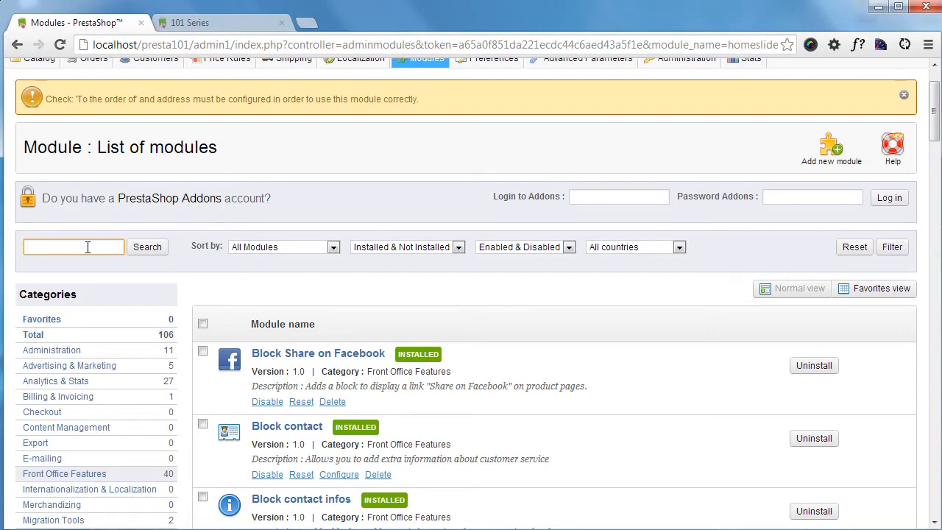
type("slider")
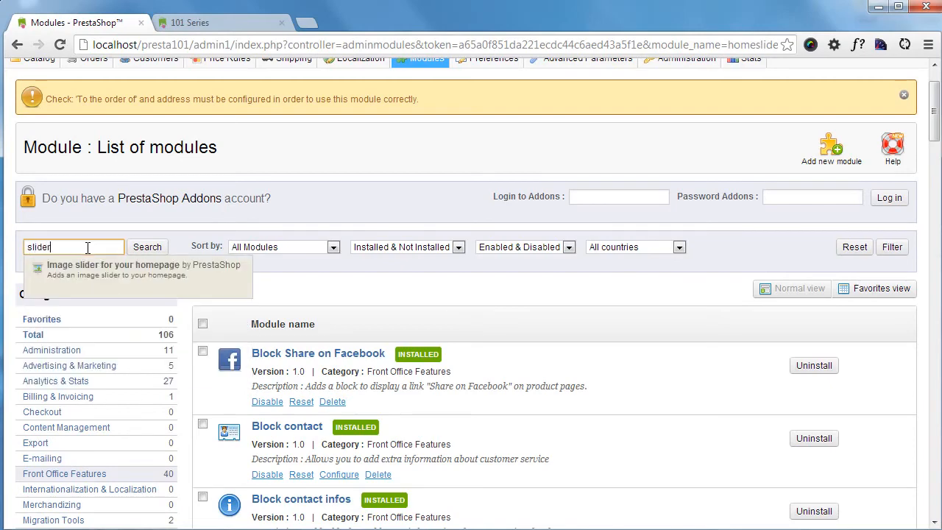
left_click(94, 265)
scroll(214, 237, "down", 2)
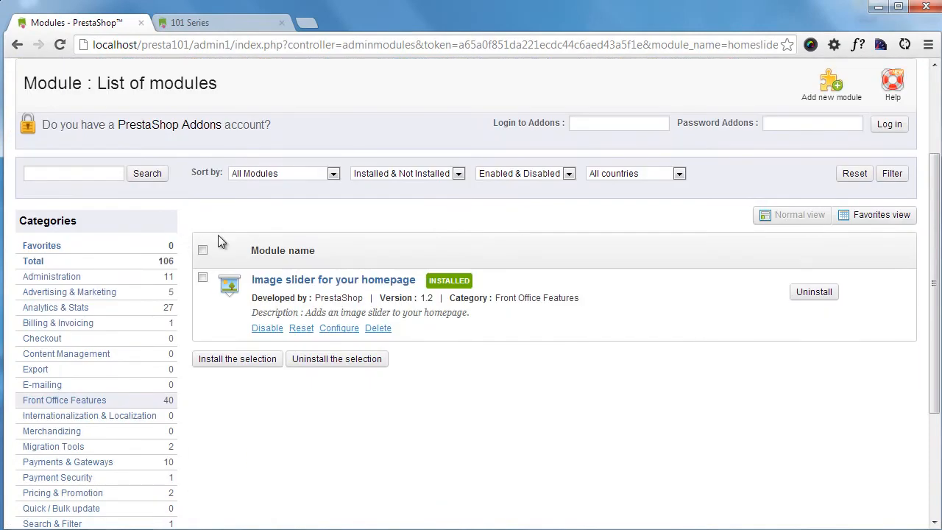
scroll(357, 298, "up", 1)
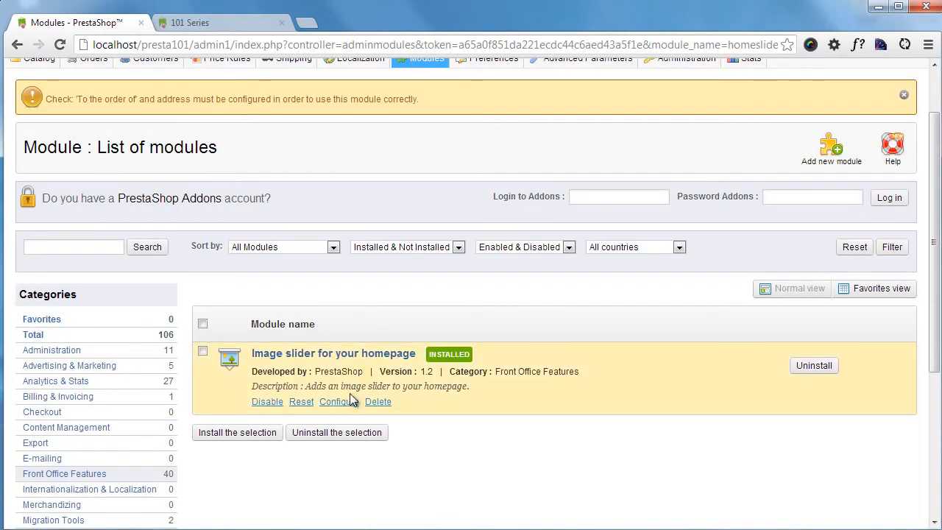
left_click(349, 407)
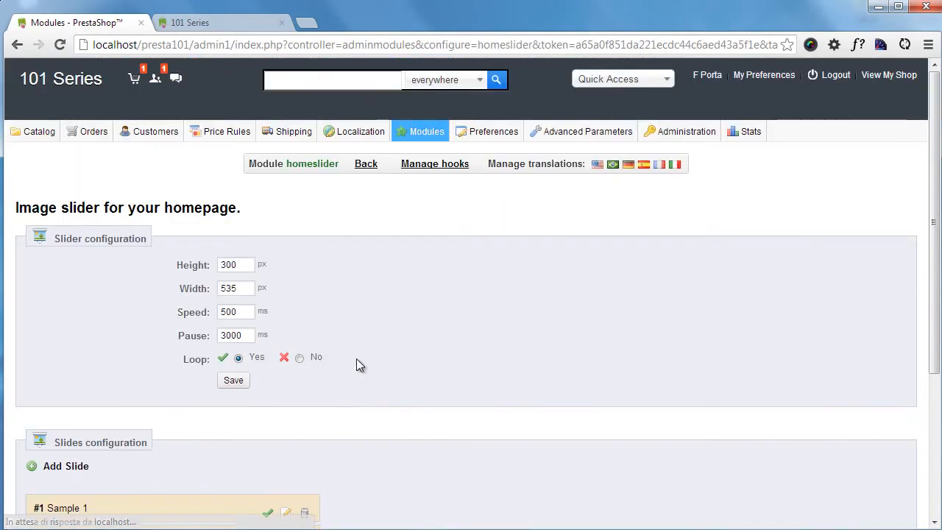
scroll(352, 324, "down", 2)
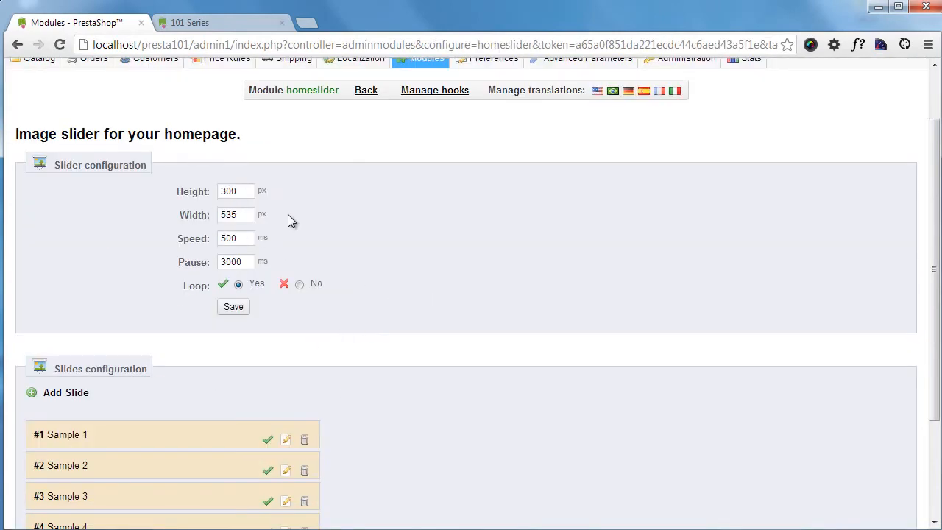
scroll(361, 194, "down", 2)
scroll(318, 234, "up", 2)
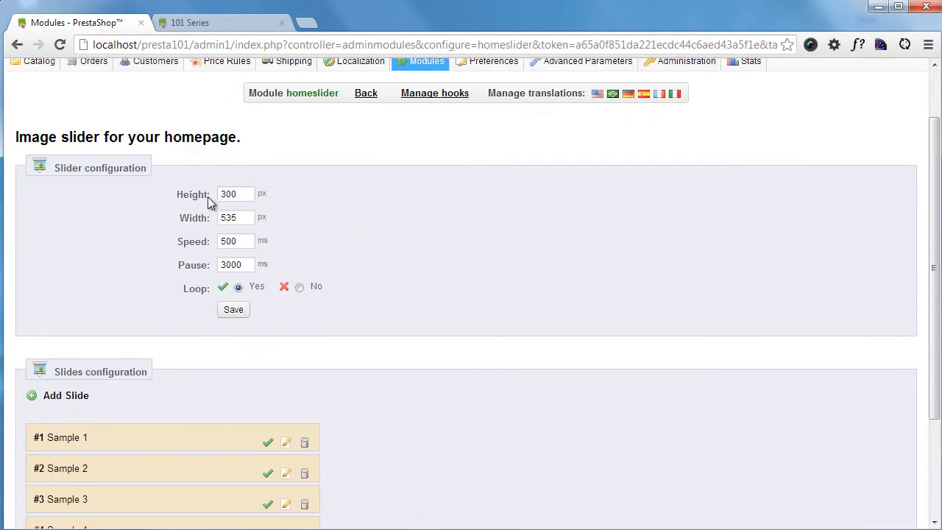
Reload the storefront home page and switch between slides 1 and 2 to observe the slider's transition.
left_click(207, 21)
left_click(114, 18)
left_click(215, 22)
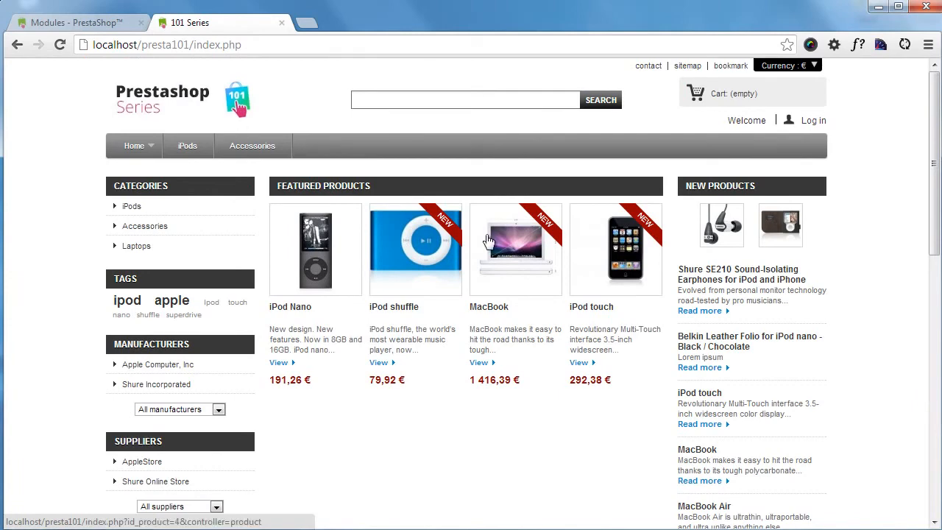
key("F5")
left_click(589, 376)
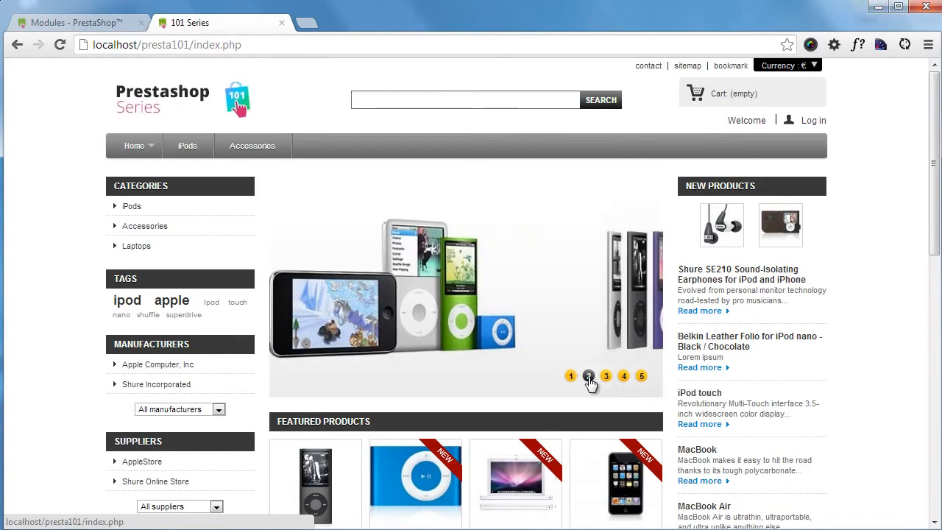
left_click(571, 377)
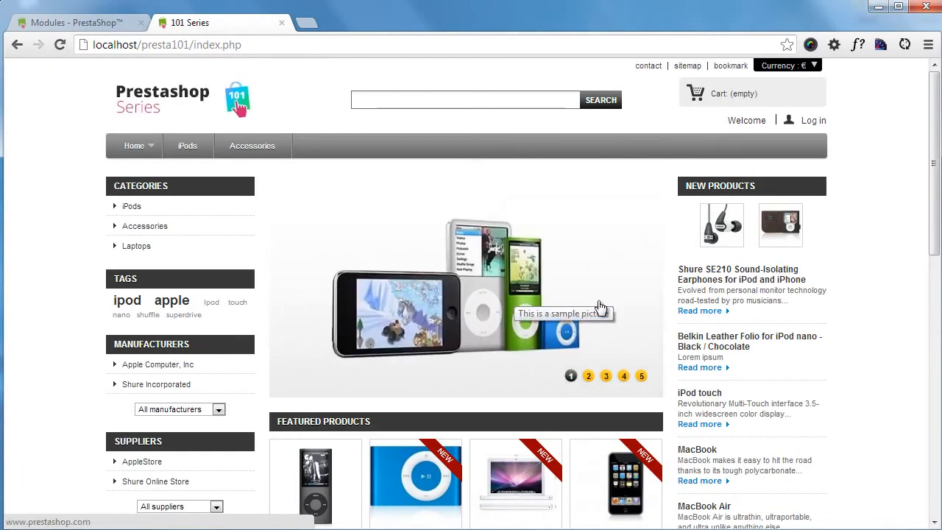
left_click(589, 376)
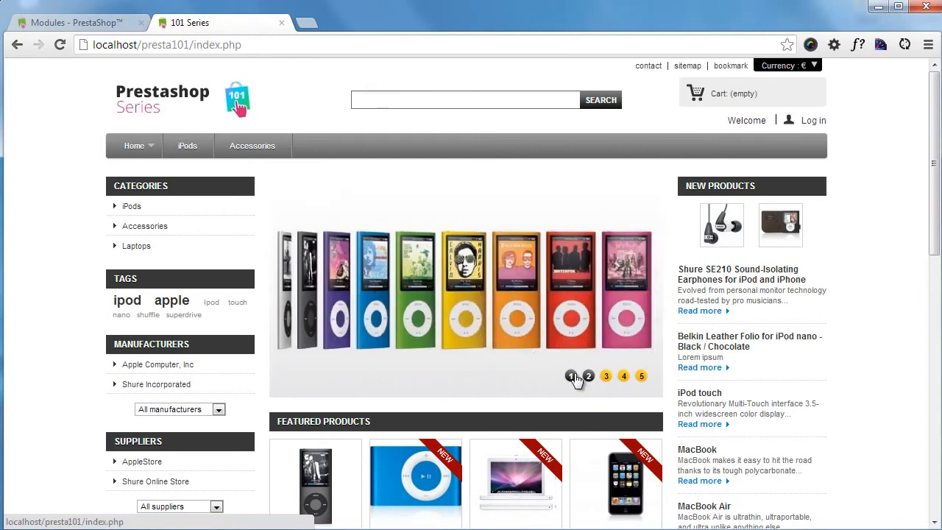
Set the image slider's speed to 1000 ms in the back office and save the slider configuration.
left_click(78, 22)
left_click(227, 241)
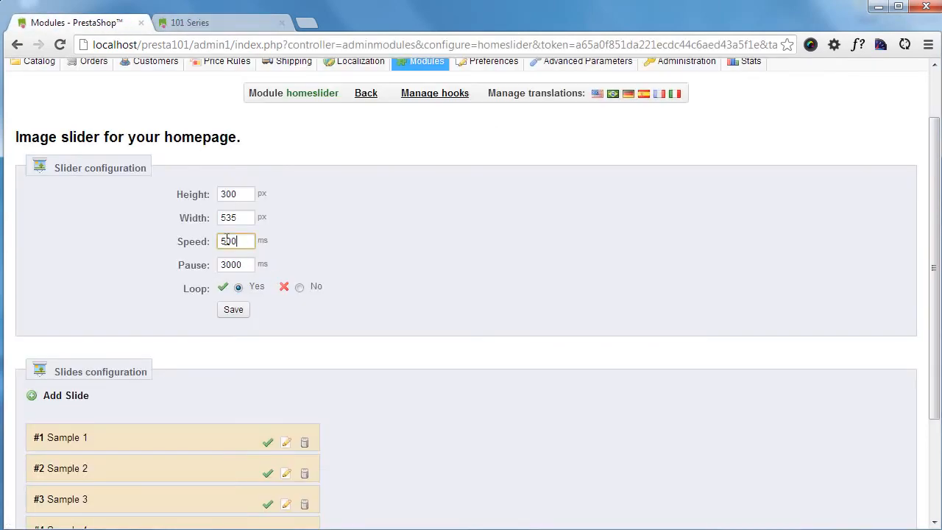
double_click(228, 241)
type("1000")
left_click(242, 310)
Reload the storefront and switch to slide 1 to check the slider's new transition speed.
left_click(223, 25)
key("F5")
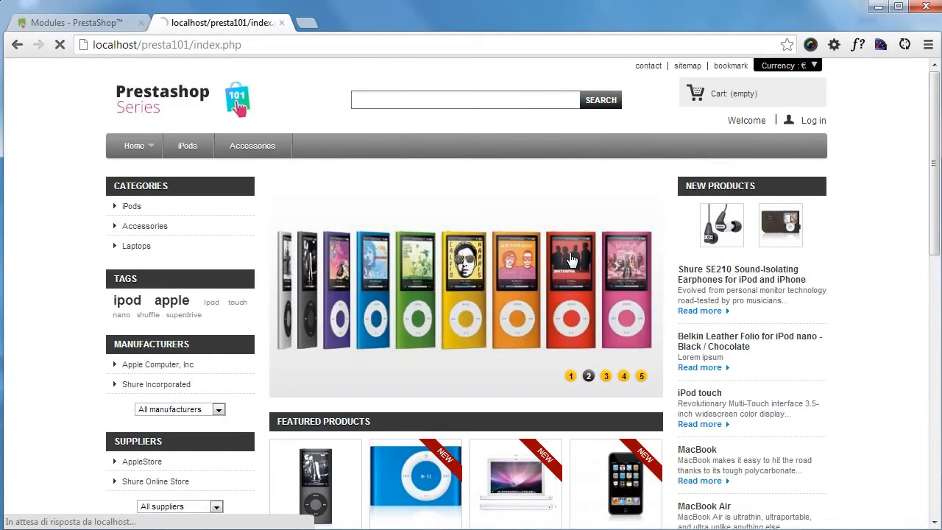
left_click(574, 376)
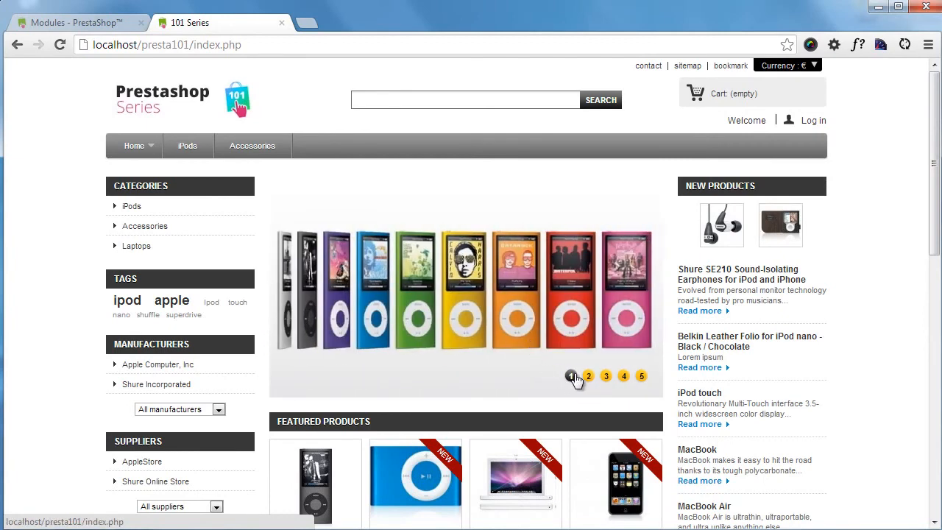
Delete the Sample 5 slide from the slides configuration of the image slider module.
left_click(79, 25)
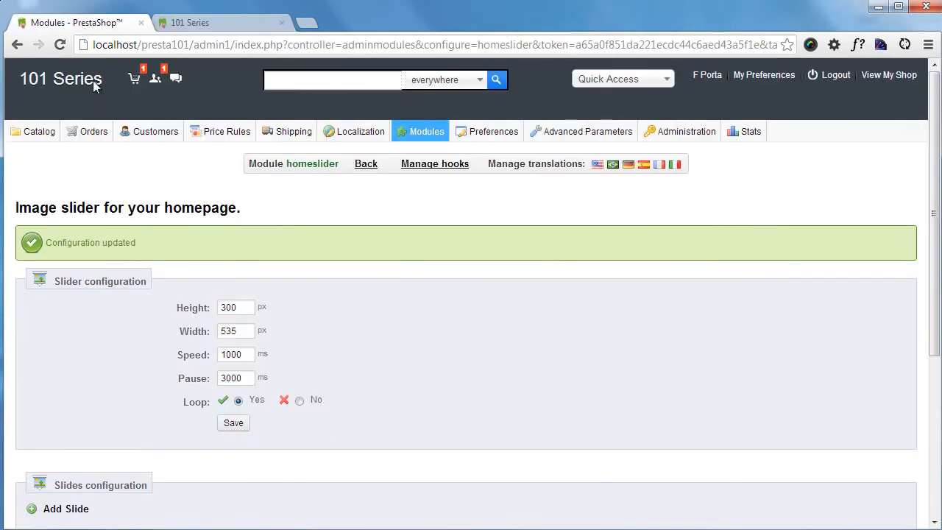
scroll(293, 361, "down", 1)
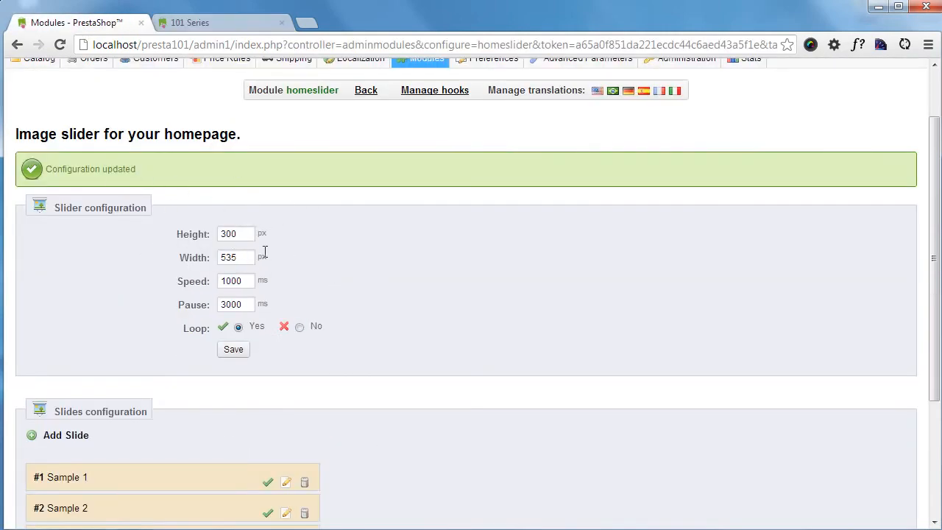
scroll(272, 247, "down", 3)
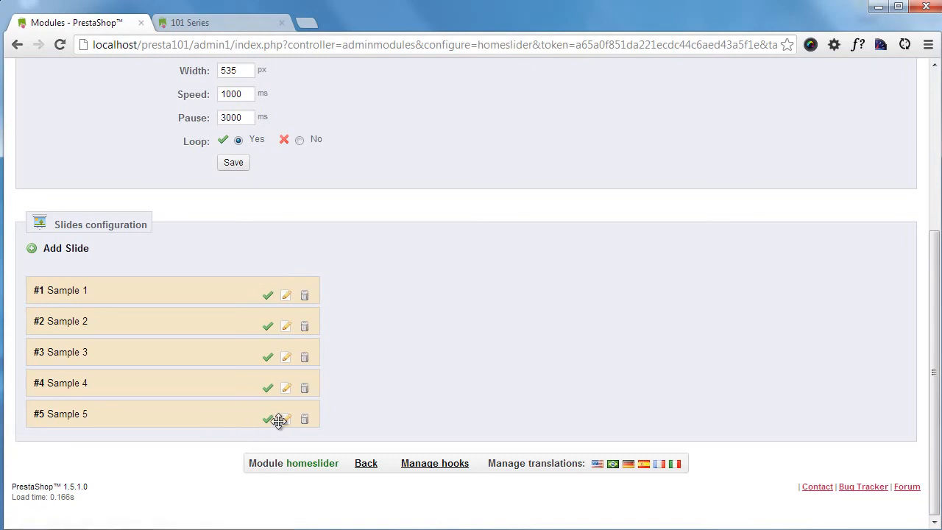
left_click(304, 419)
scroll(349, 394, "down", 3)
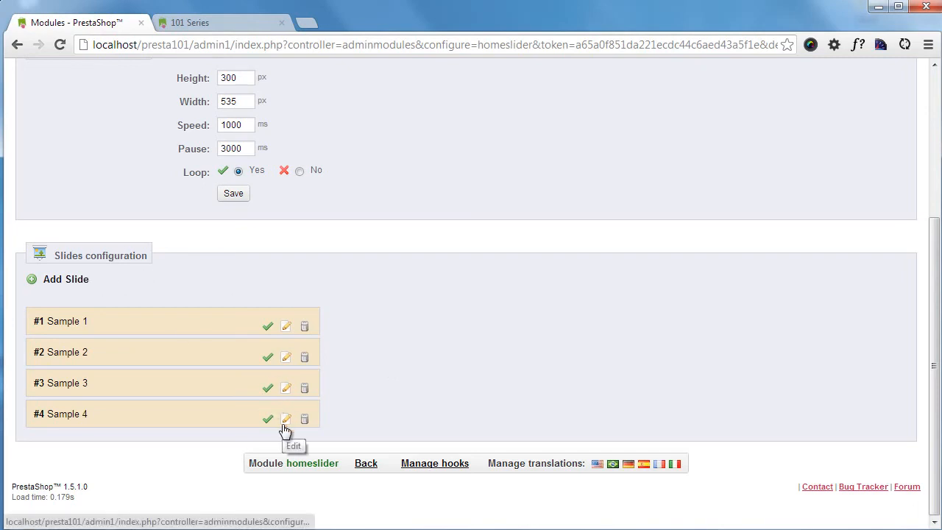
Open the form for adding a slide, browse the desktop files available for upload, and close the file selection without choosing one.
left_click(63, 287)
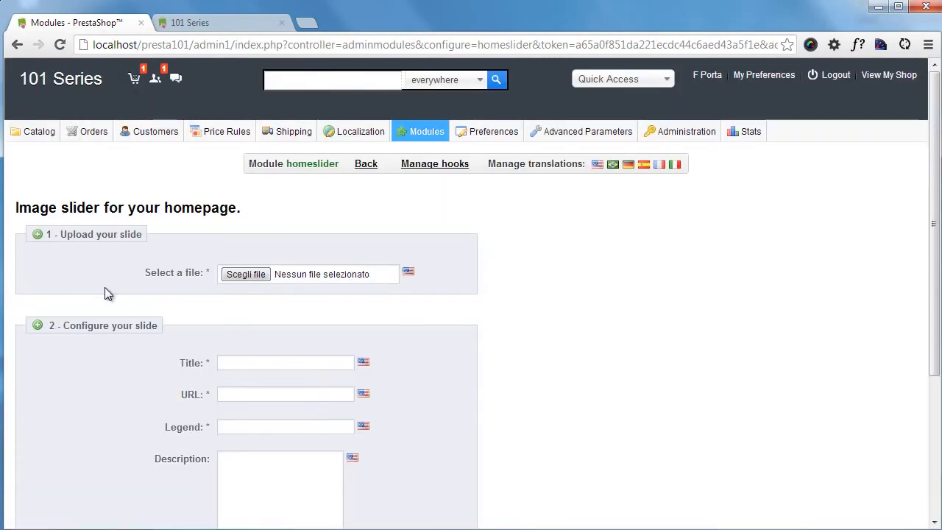
scroll(105, 293, "down", 1)
left_click(253, 196)
scroll(587, 226, "down", 10)
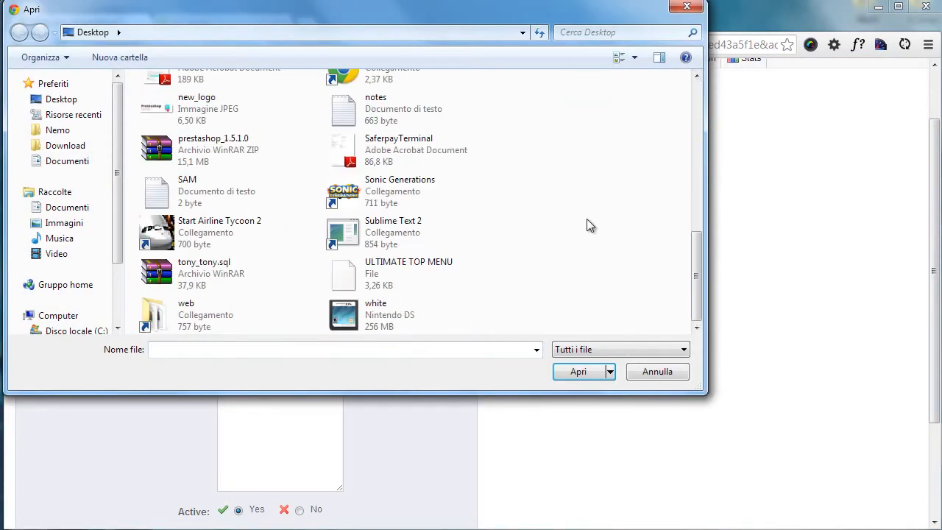
left_click(692, 10)
Examine the new slide's title, URL, legend and description fields and compare them with the slide's texts on the storefront.
scroll(474, 286, "down", 1)
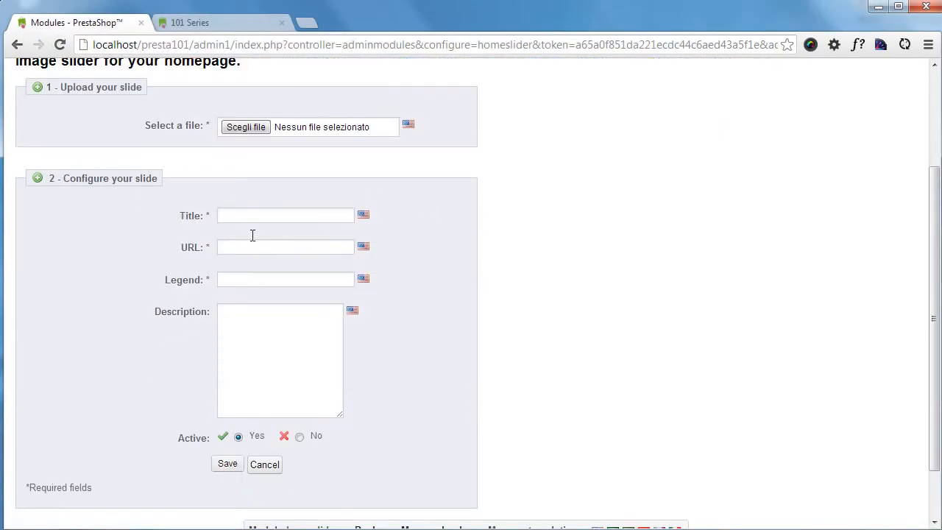
left_click(269, 279)
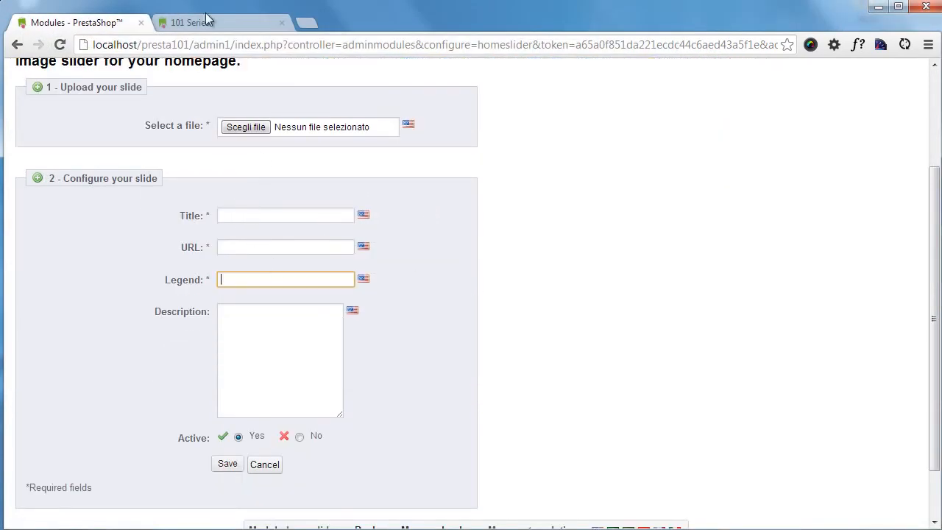
left_click(204, 23)
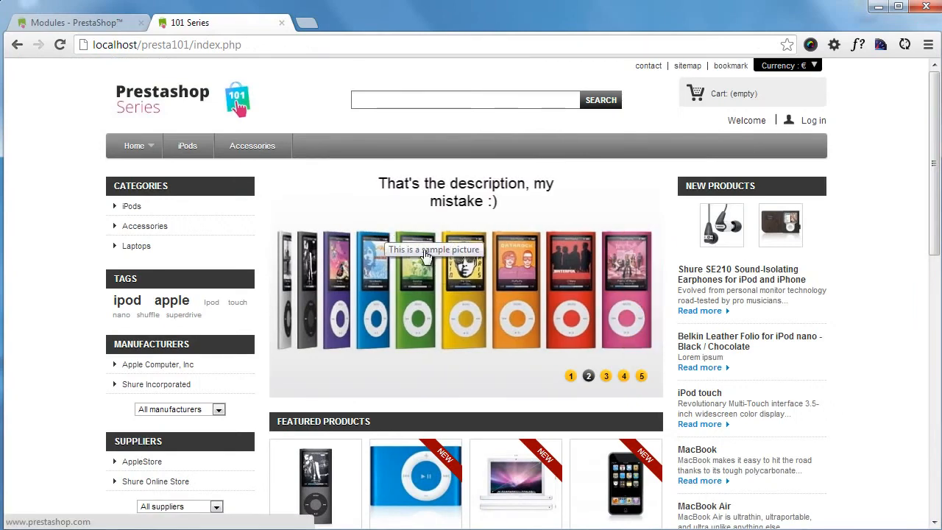
left_click(109, 24)
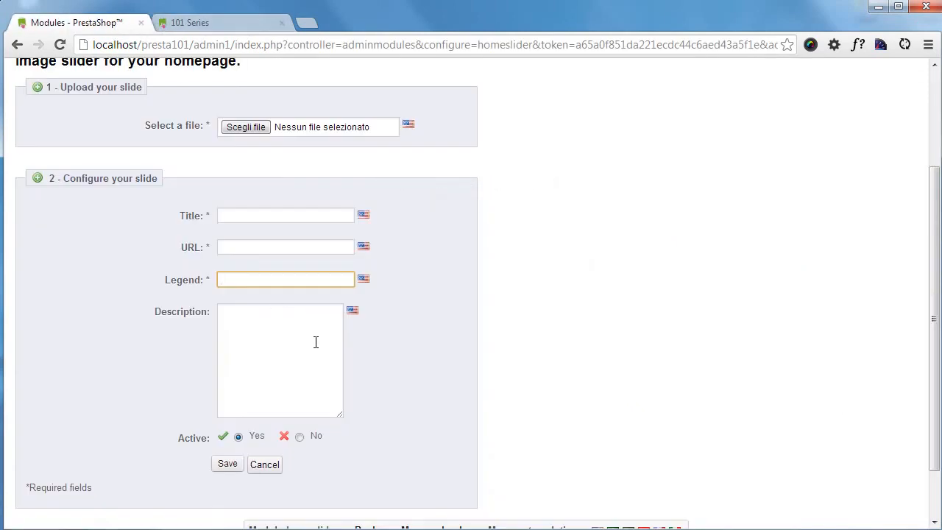
Follow the link of the laptops slide in the storefront's image slider to check its destination, and return to the shop's home page.
left_click(281, 340)
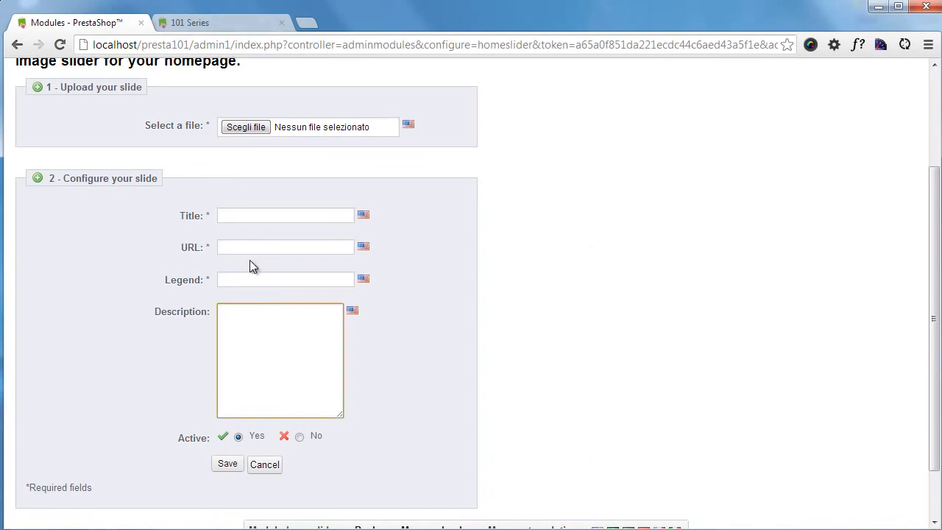
left_click(221, 24)
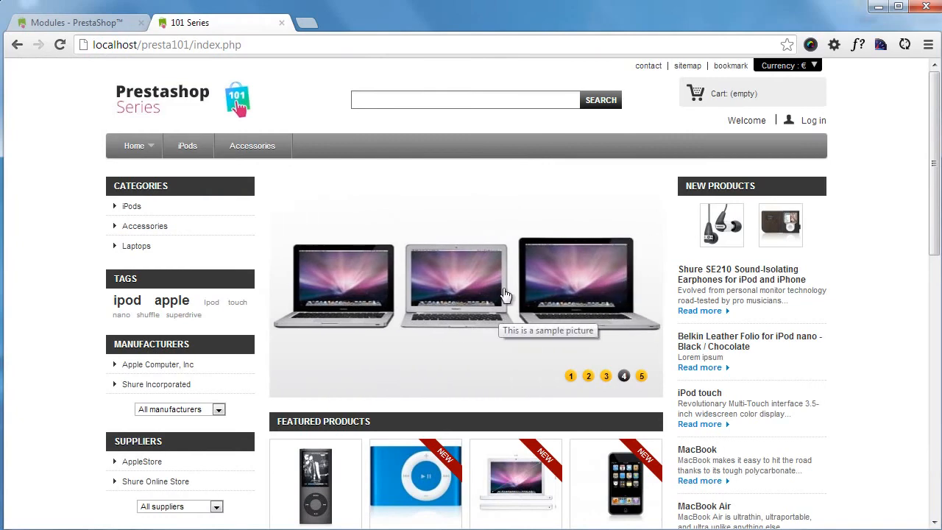
left_click(462, 282)
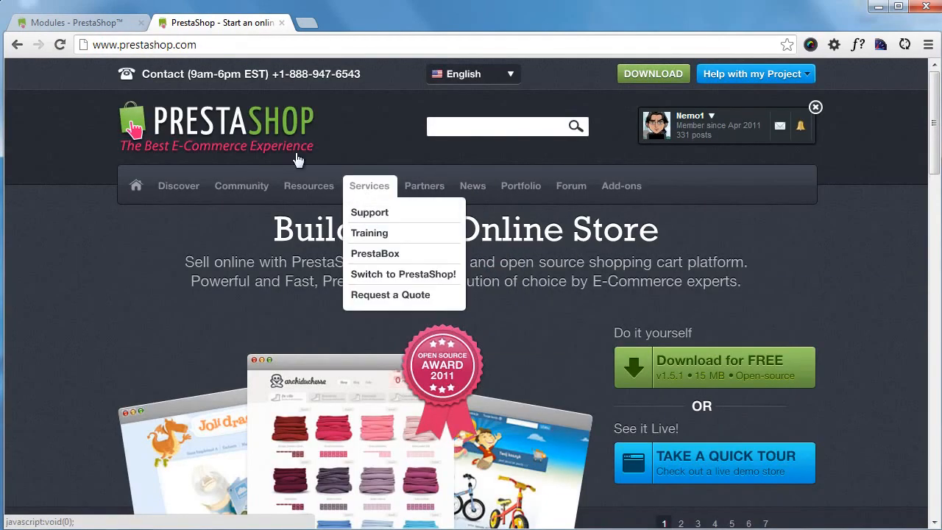
left_click(13, 46)
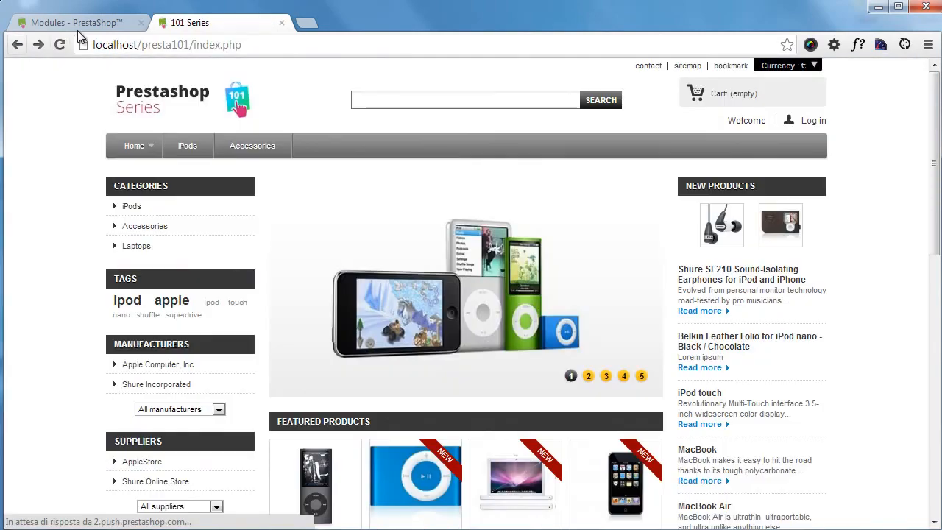
Cancel the empty new slide form in the back office and return to the image slider module's configuration.
left_click(84, 20)
scroll(368, 398, "down", 1)
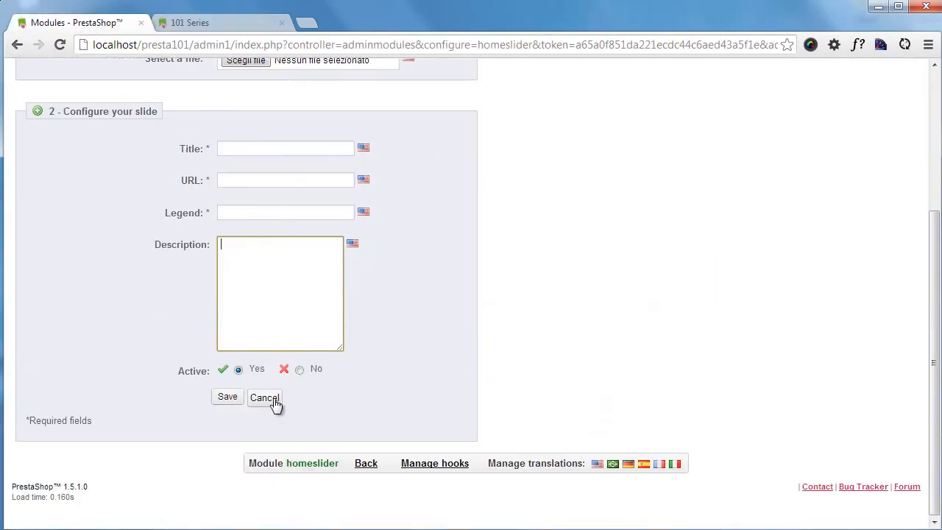
left_click(266, 395)
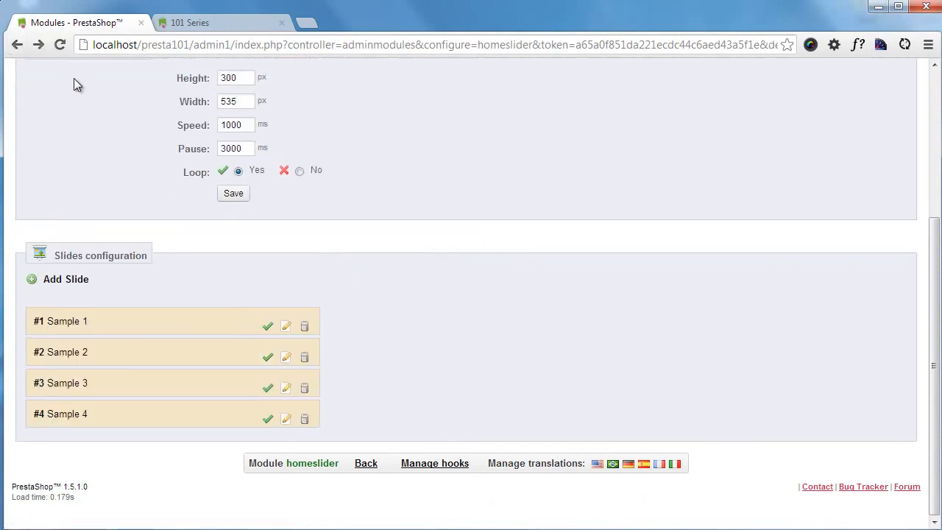